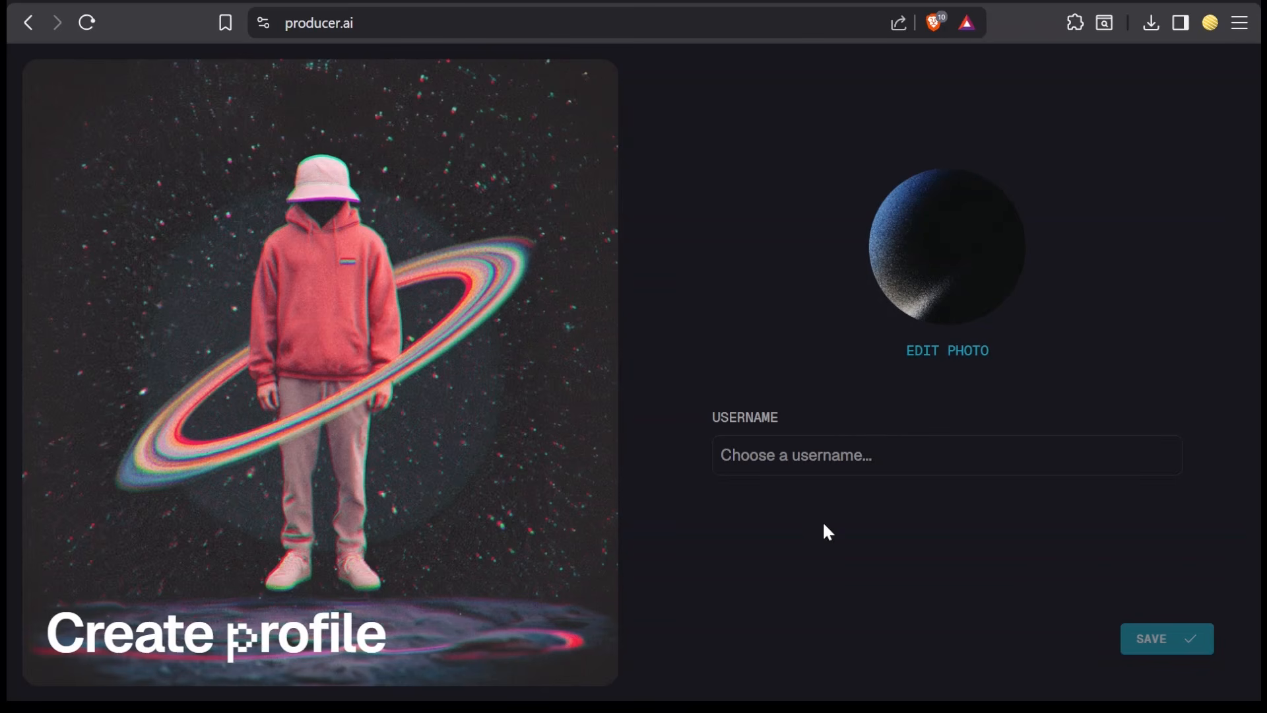
# - Paste a username into the profile's username field
pyautogui.write('beathead')
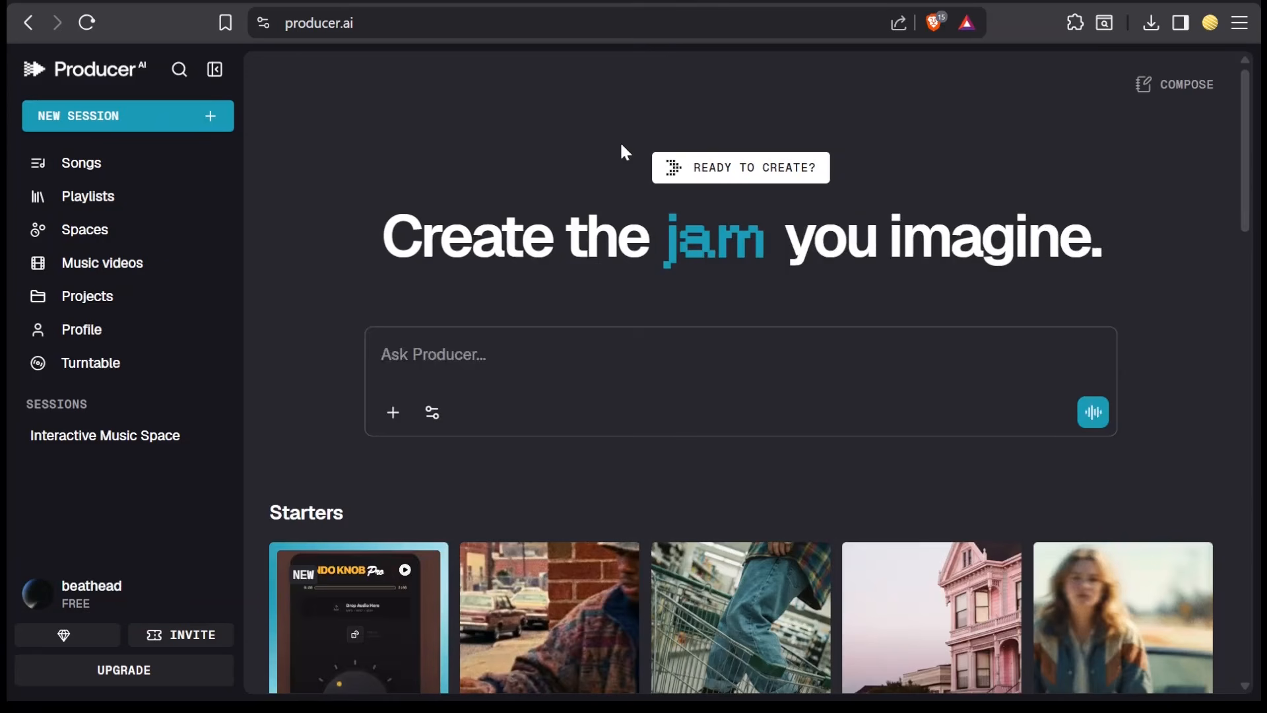
# - Paste the prompt for a high-energy, futuristic synth-pop dance anthem about teleporting into a cyberpunk nightclub
pyautogui.write('z')
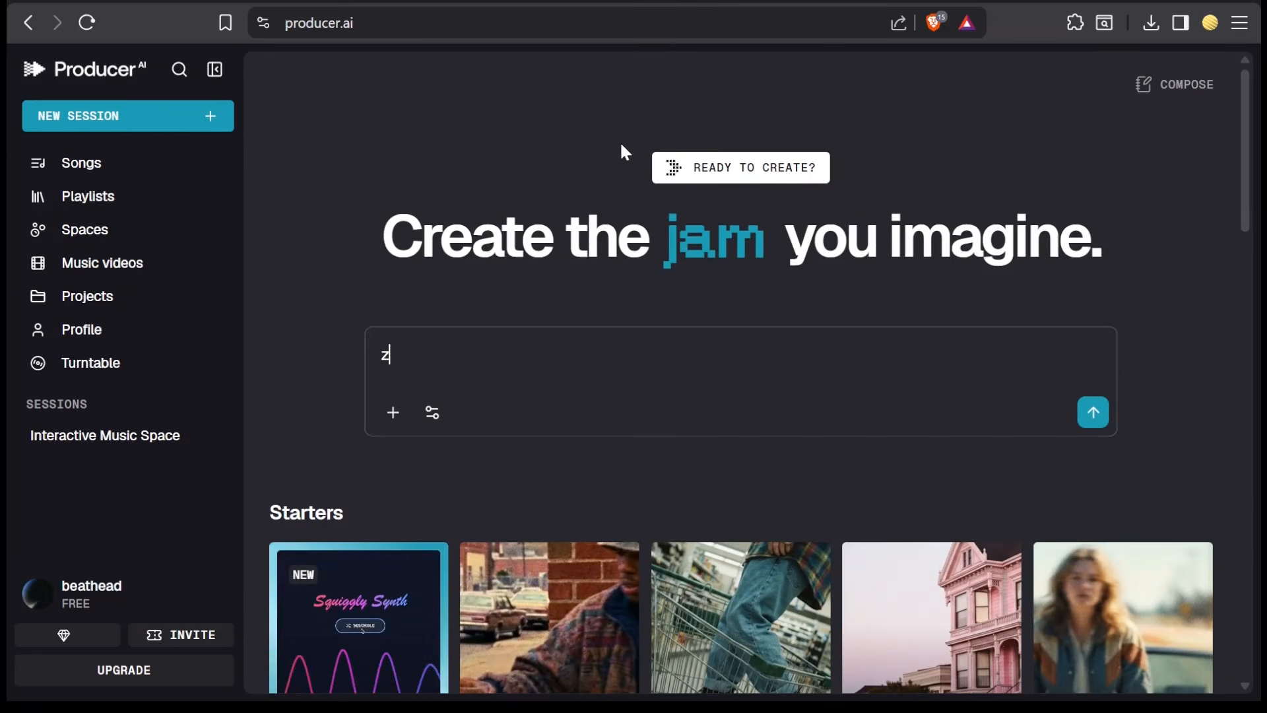
pyautogui.press('BackSpace')
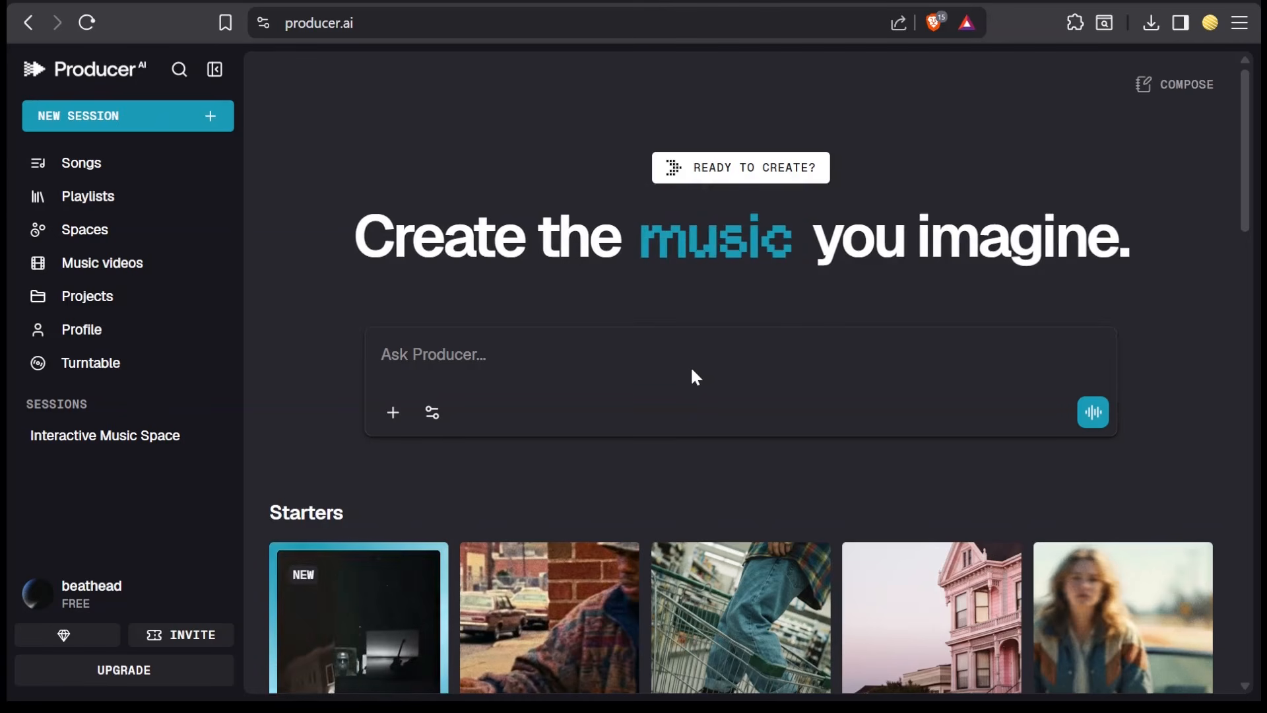
pyautogui.write('I want to create a high-energy, futuristic dance anthem. Make it driving synth-pop about the feeling of teleporting into a cyberpunk nightclub')
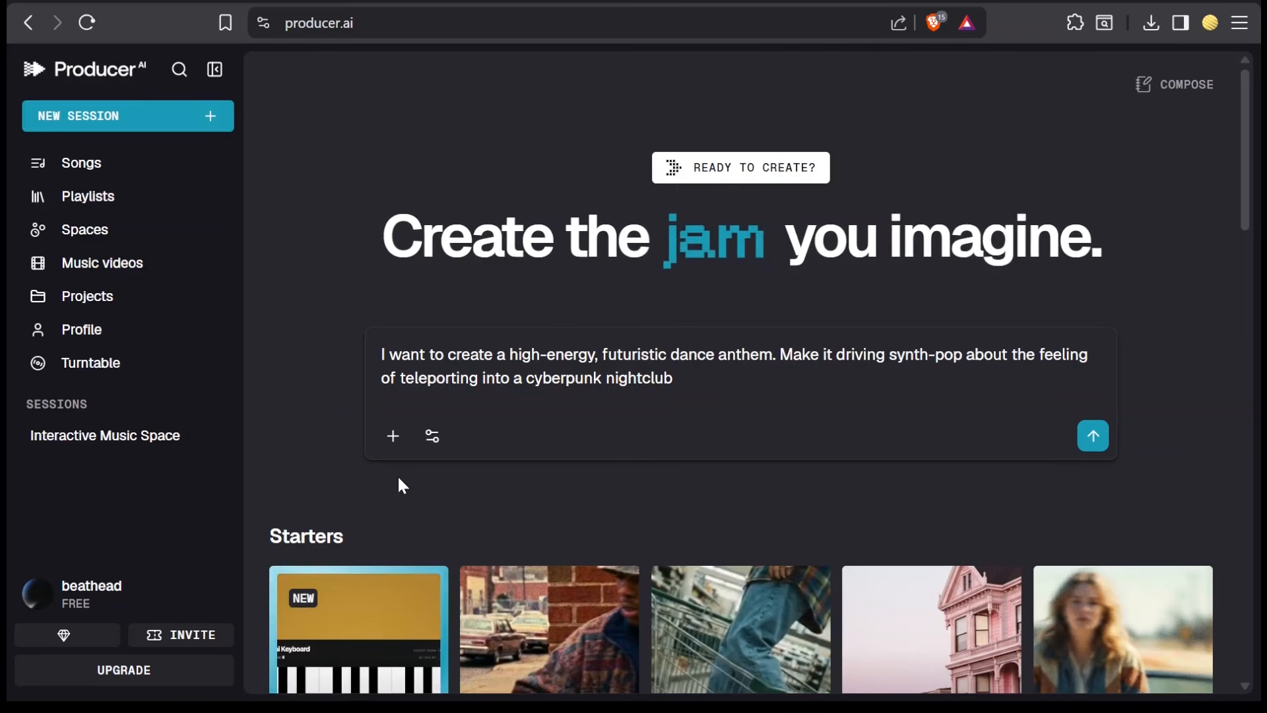
# - Examine the attachment options and the Instrument, Ghostwriter and Producer model settings
pyautogui.click(395, 441)
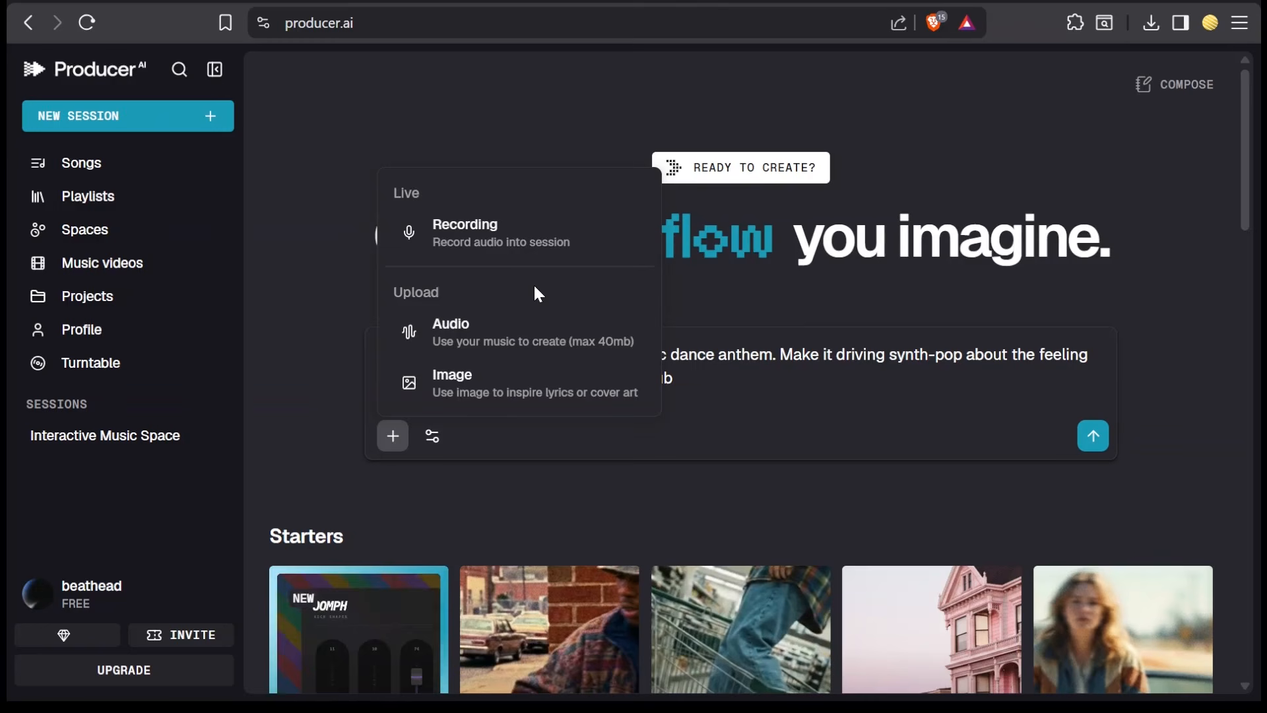
pyautogui.click(499, 434)
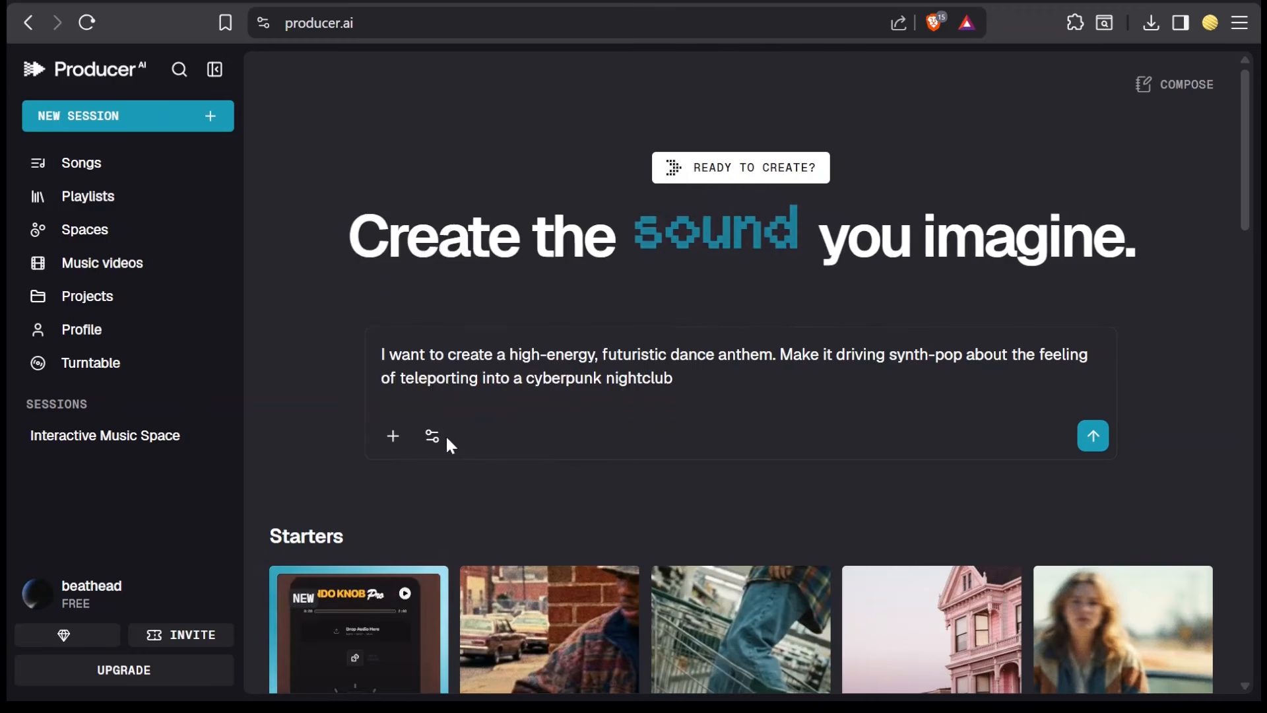
pyautogui.click(431, 447)
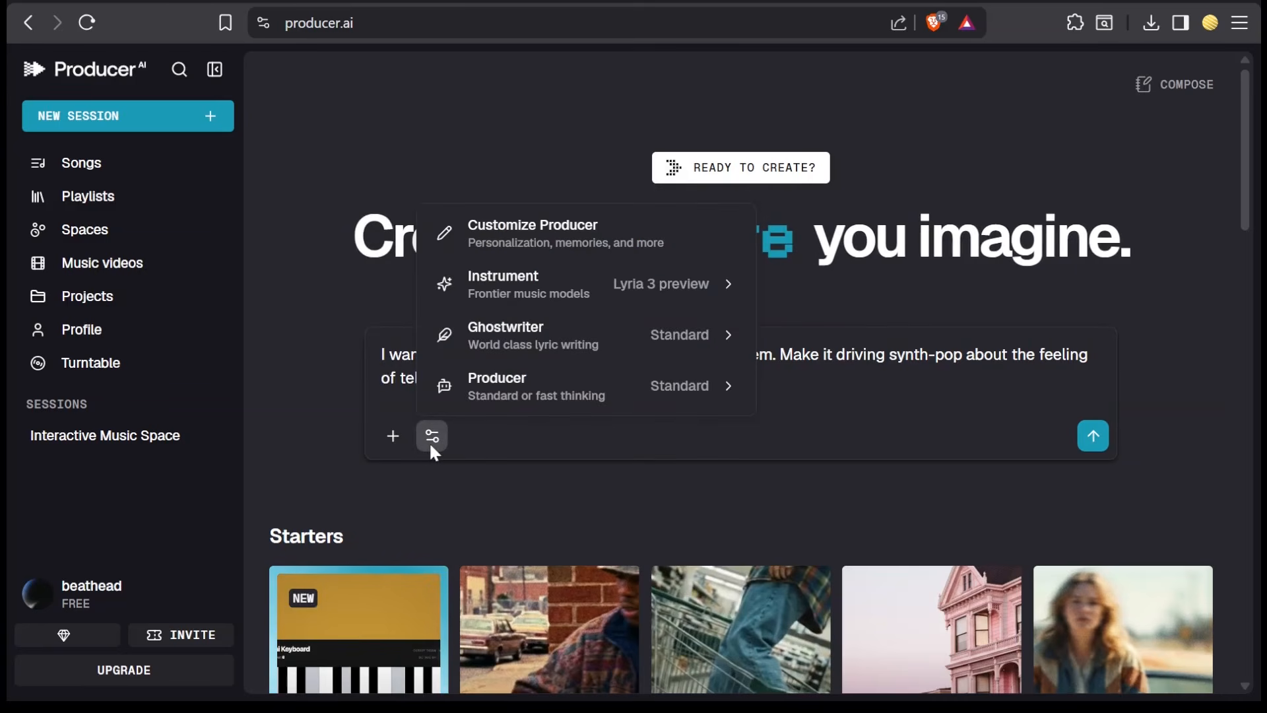
pyautogui.moveTo(586, 364)
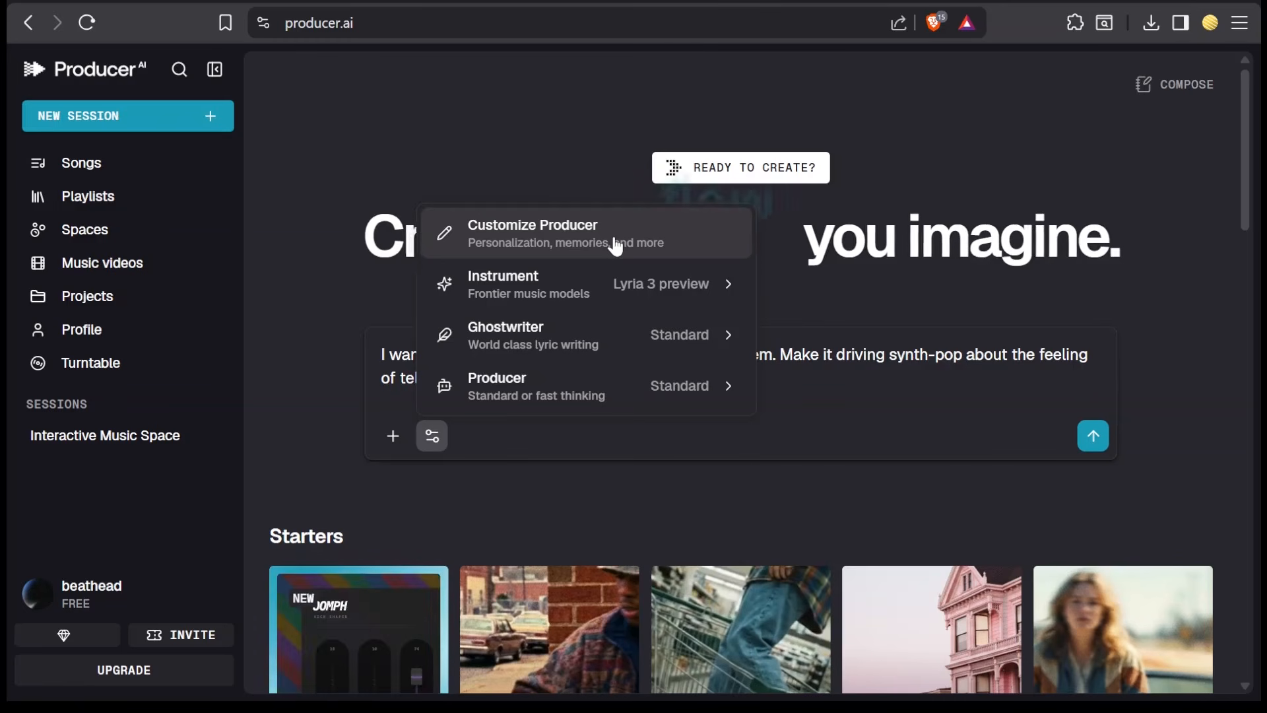
pyautogui.moveTo(619, 300)
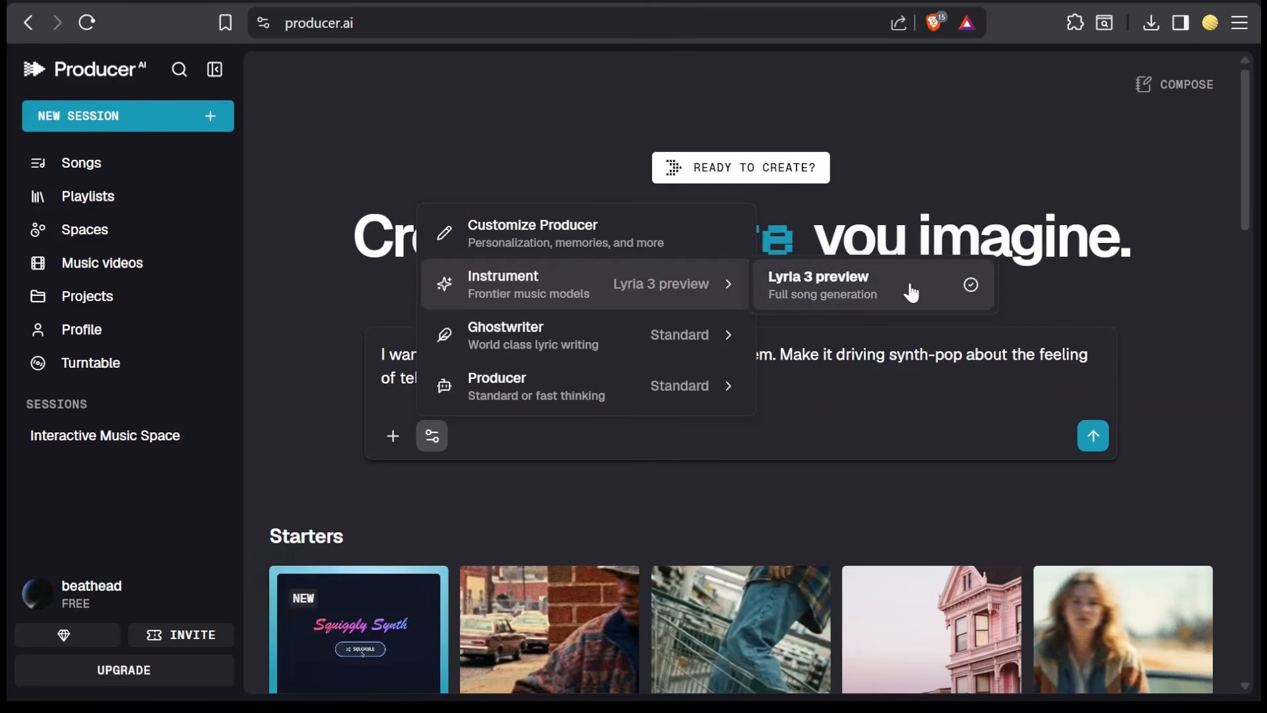
pyautogui.moveTo(693, 345)
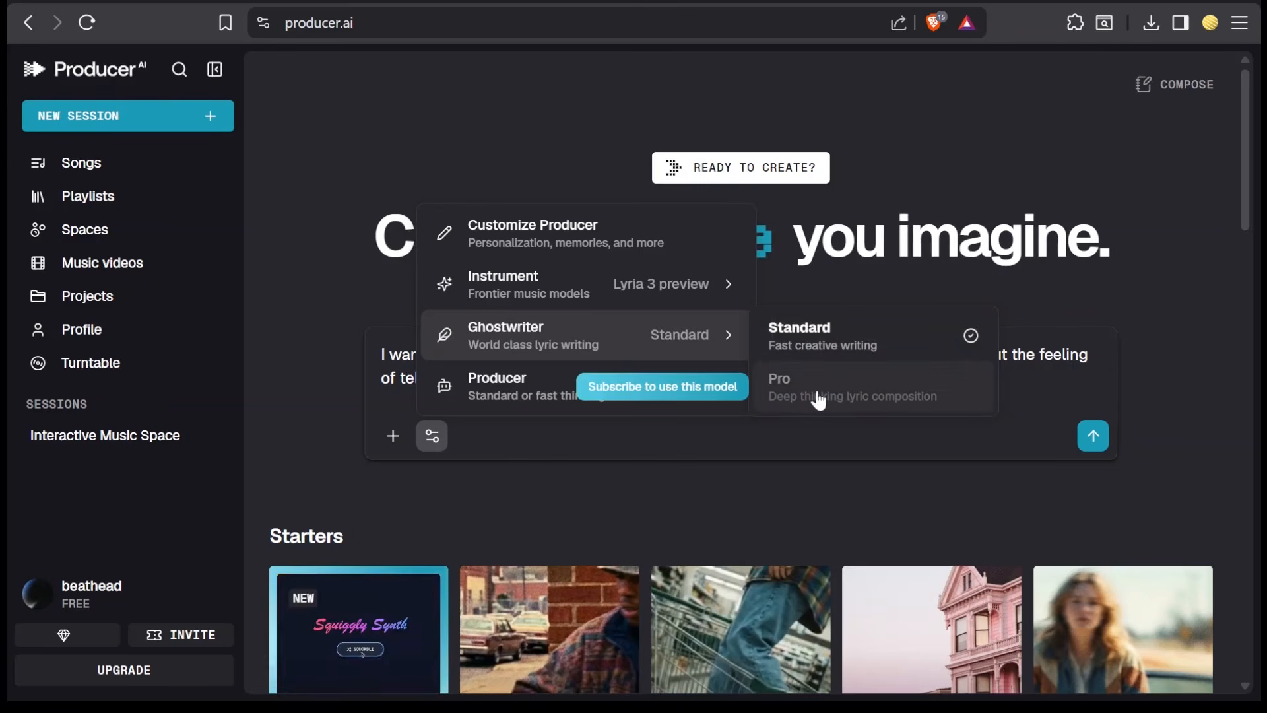
pyautogui.moveTo(514, 394)
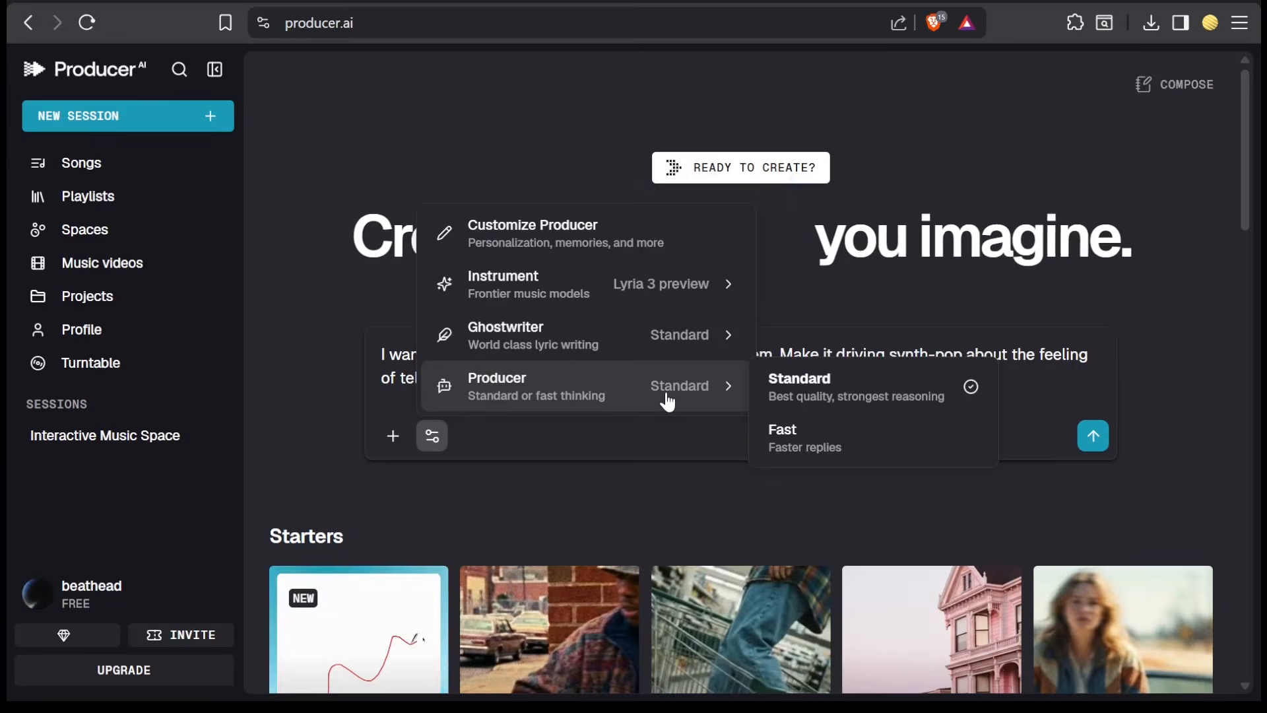
pyautogui.click(838, 394)
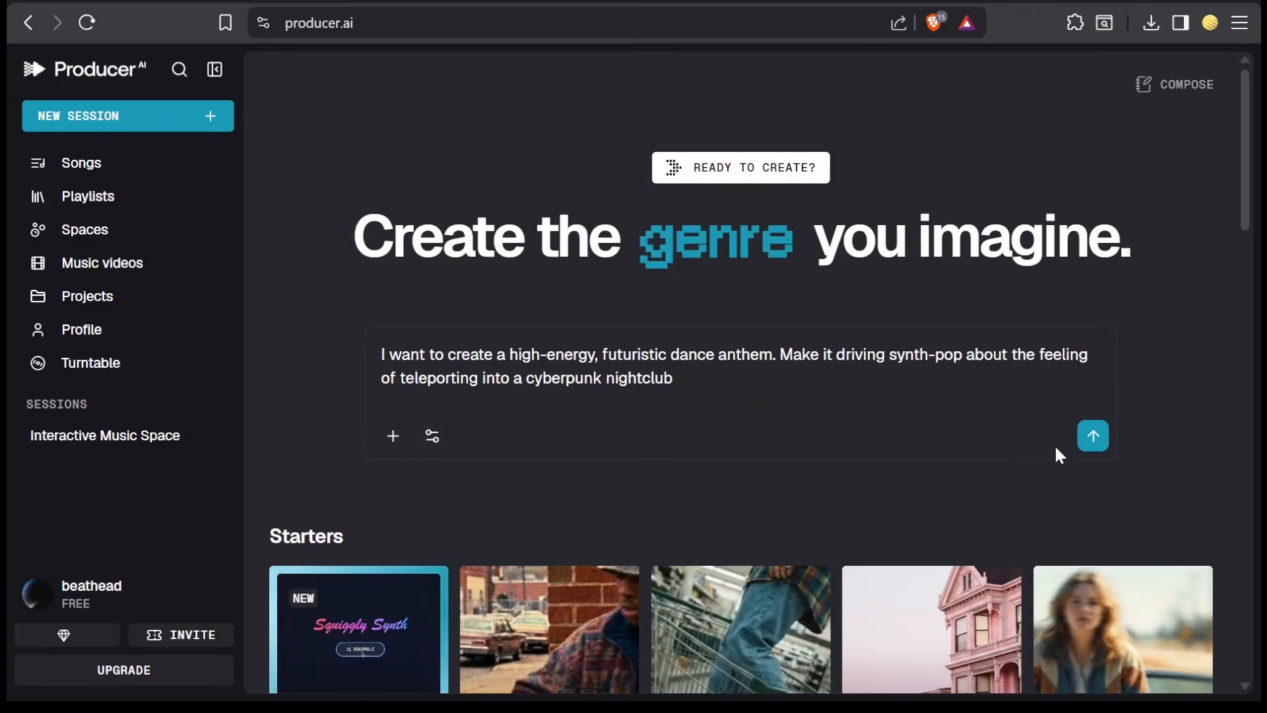
# - Submit the prompt to generate the dance anthem and follow the generated versions
pyautogui.click(1093, 437)
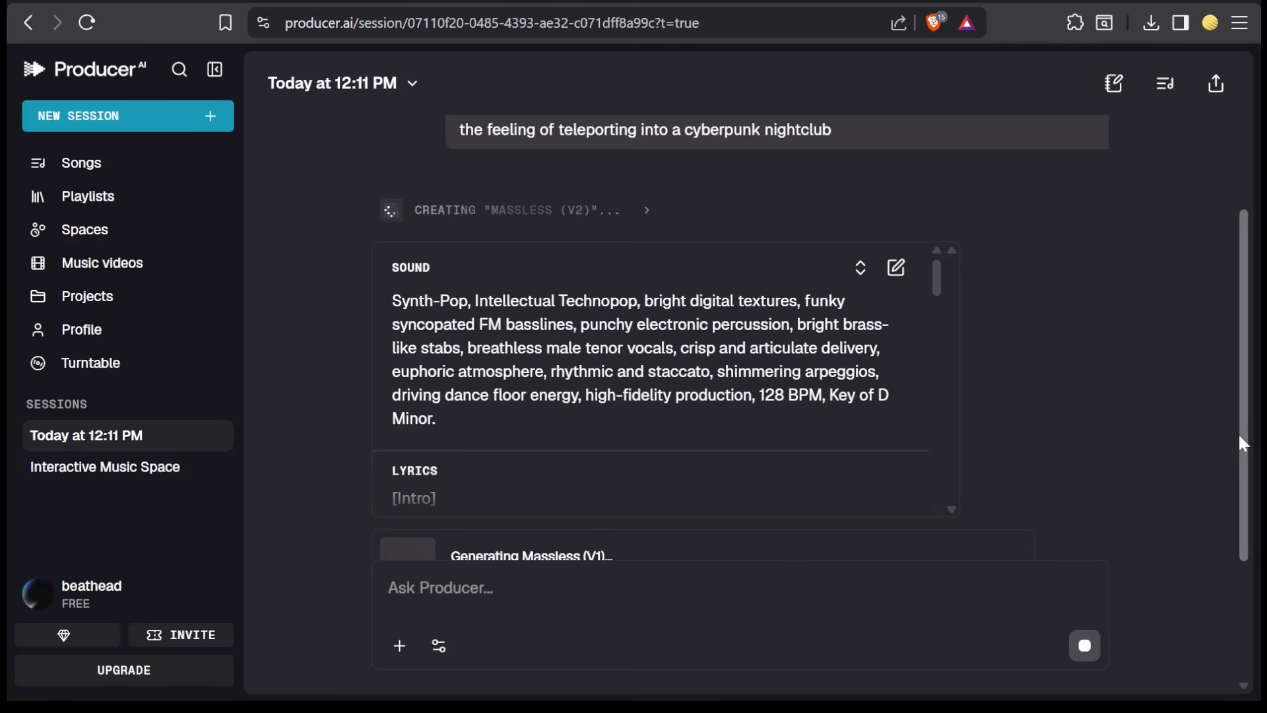
pyautogui.moveTo(1238, 433); pyautogui.dragTo(1238, 508)
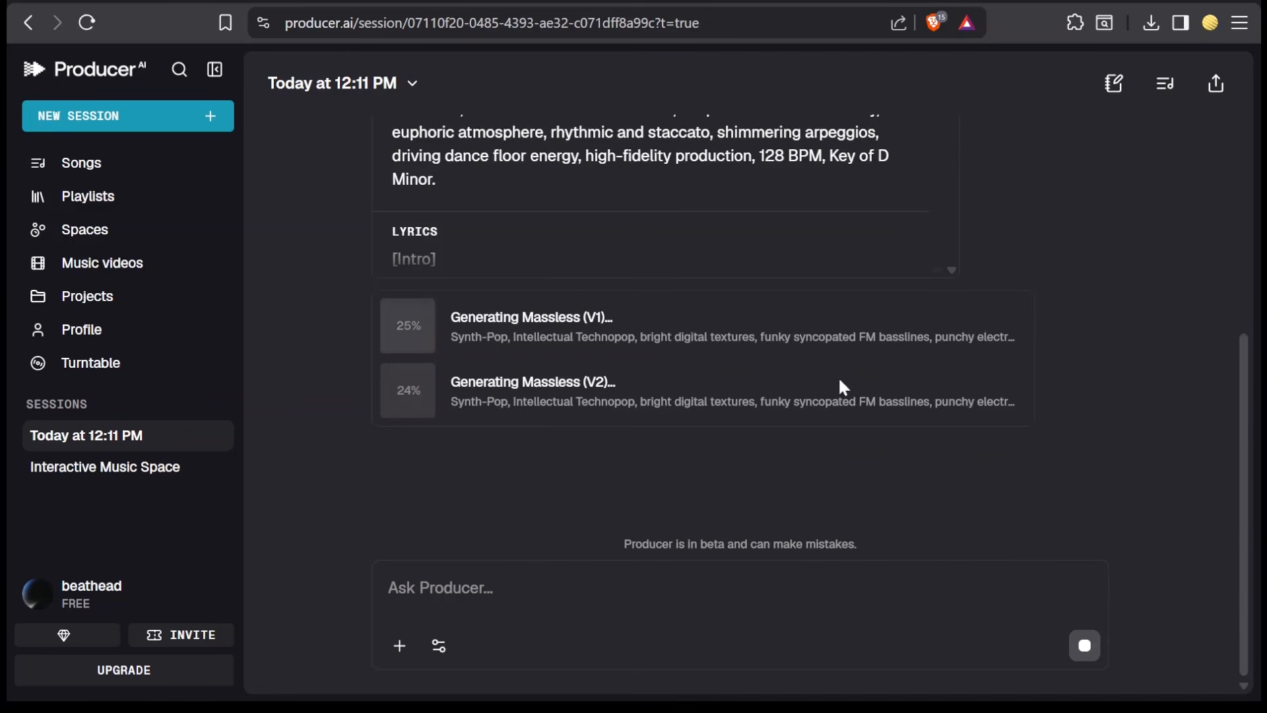
pyautogui.scroll(3, 999, 264)
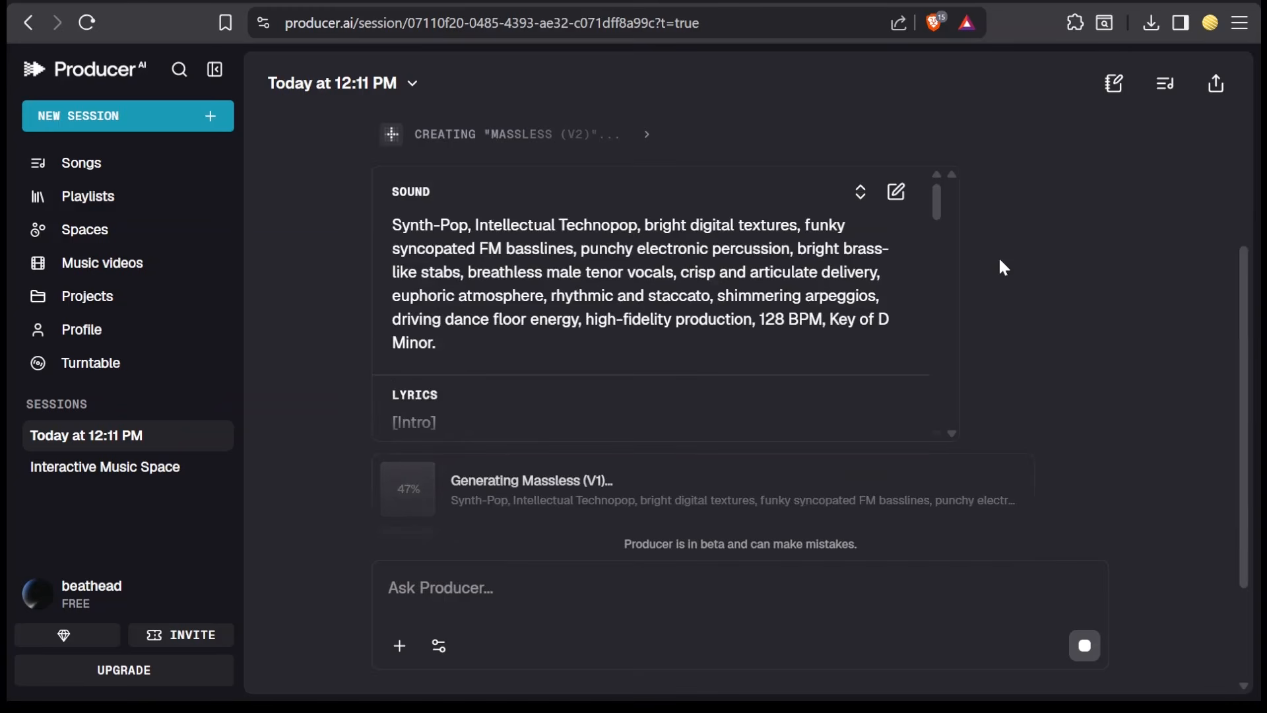
pyautogui.click(688, 289)
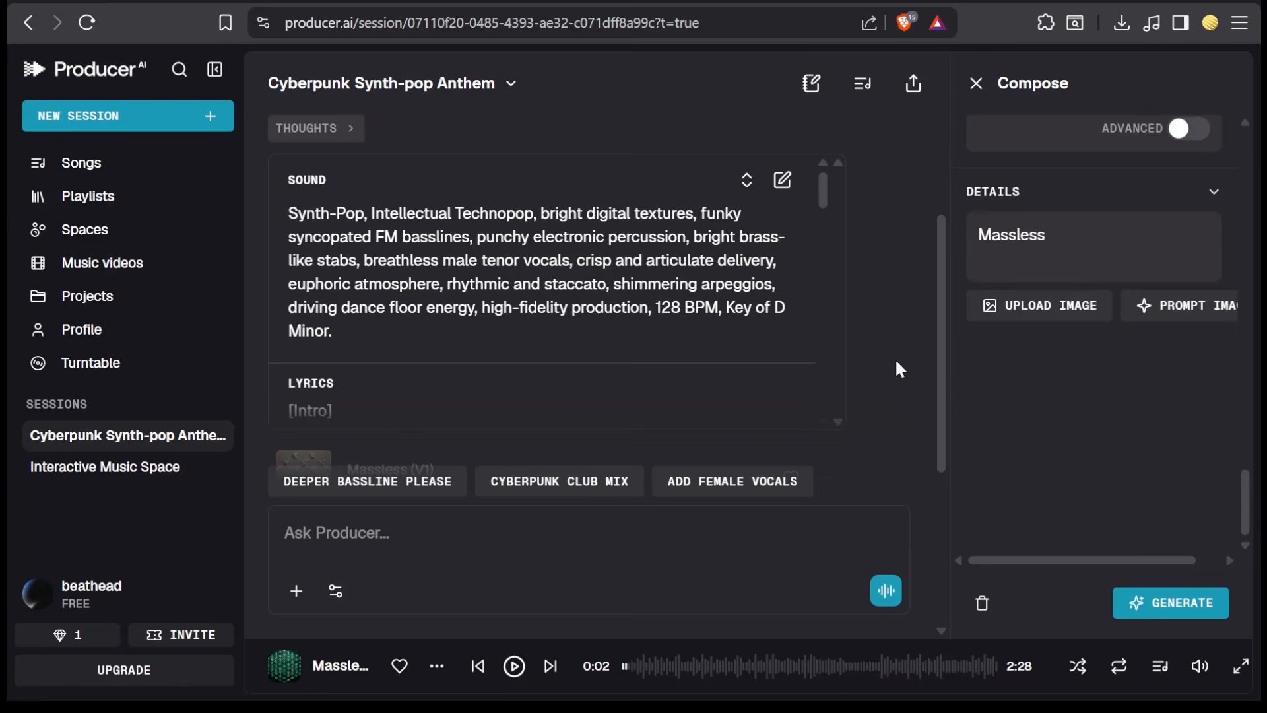
pyautogui.click(400, 225)
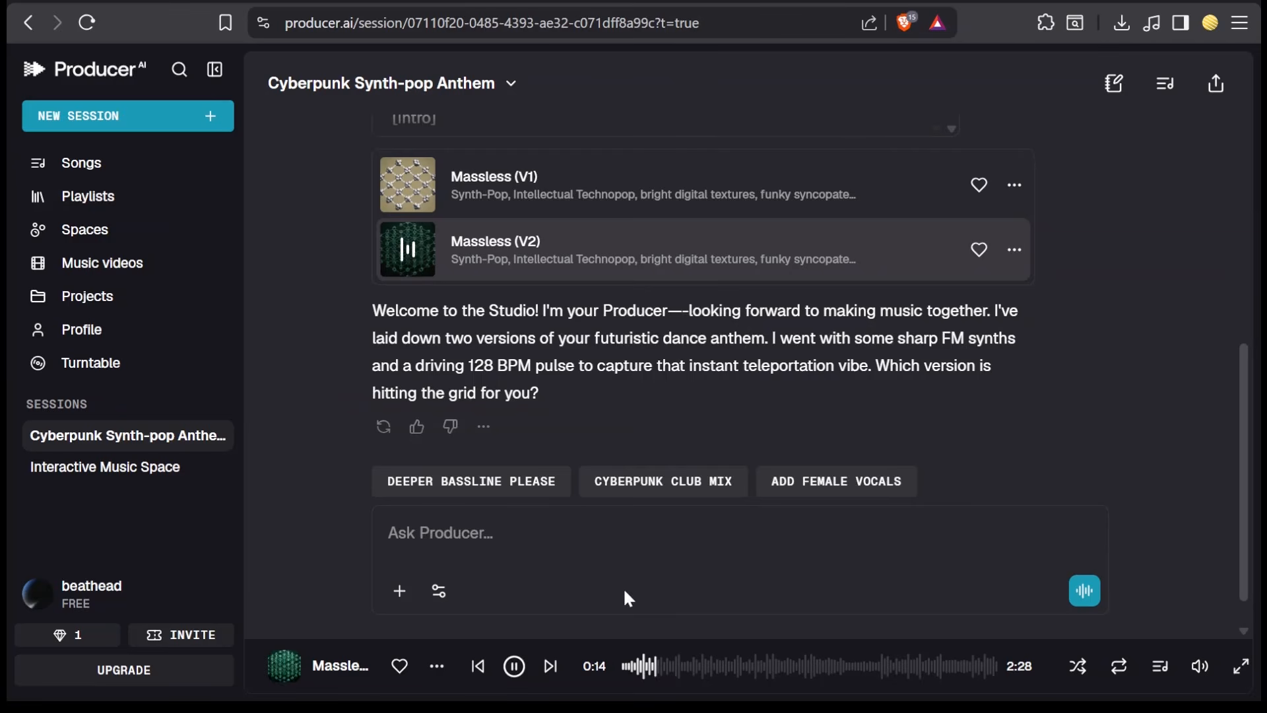
# - Switch playback from the current track to Massless (V1) and pause the player
pyautogui.click(514, 666)
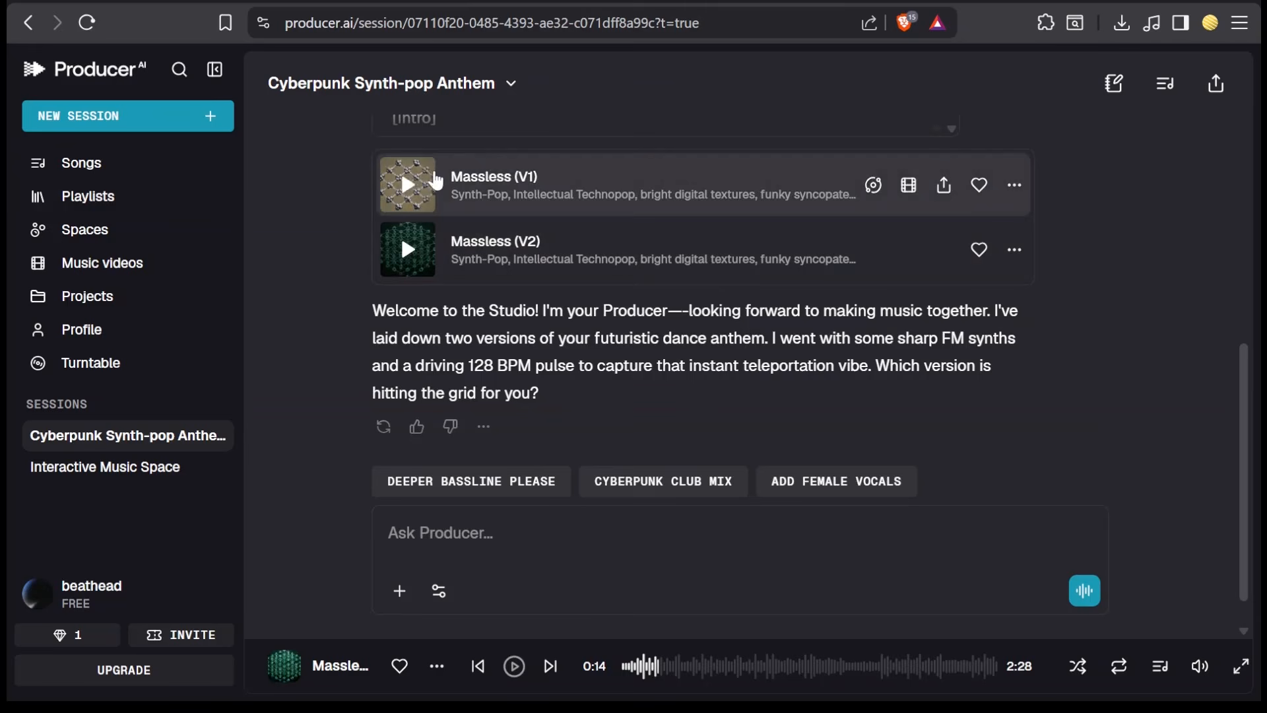
pyautogui.click(408, 185)
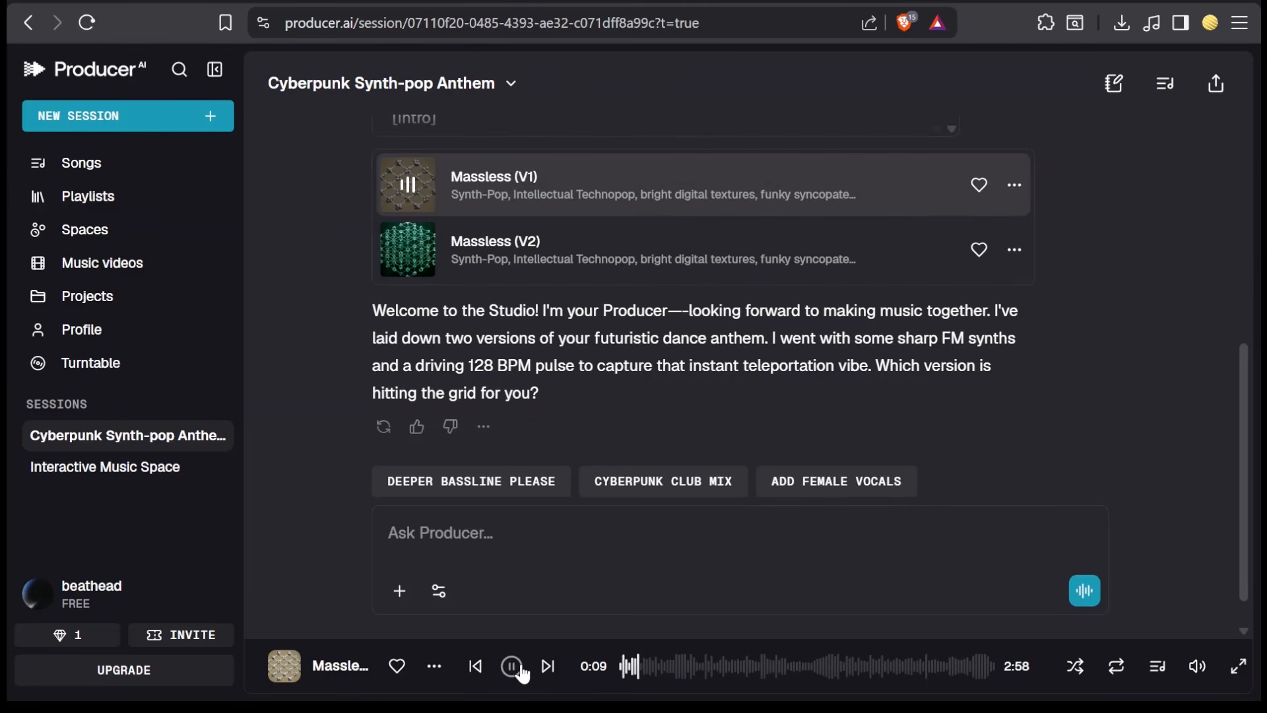
pyautogui.click(664, 668)
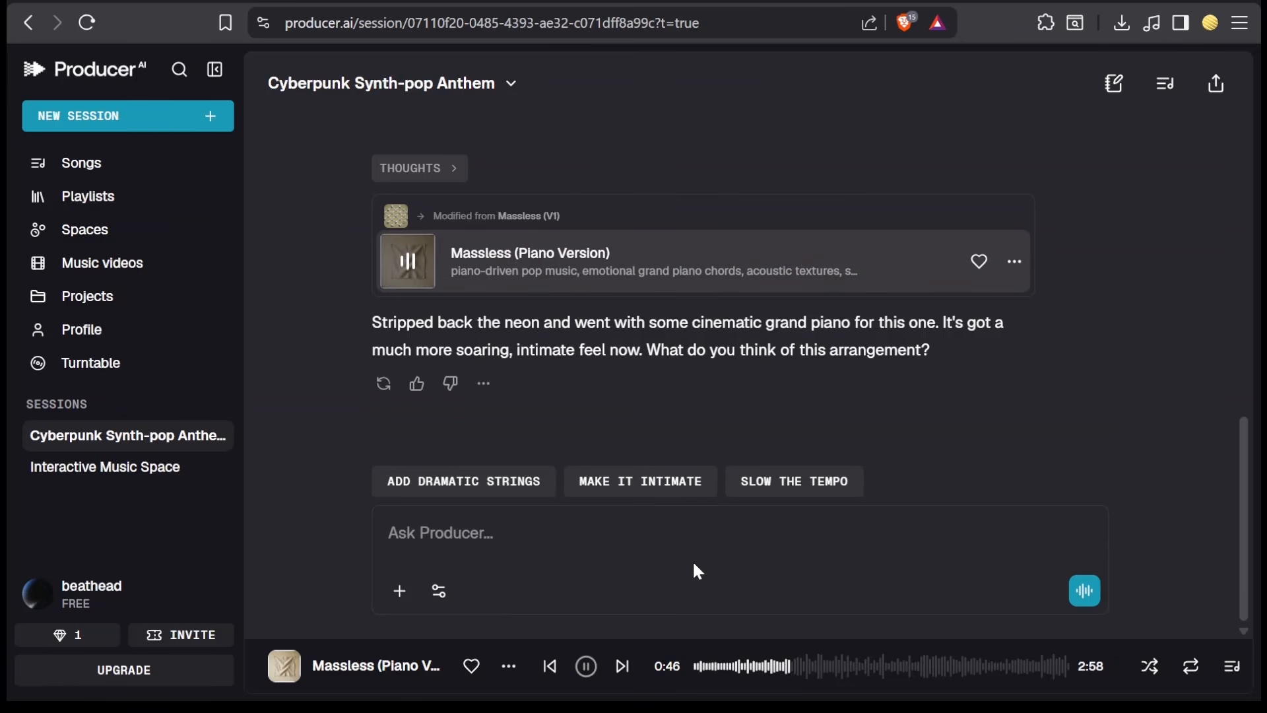
pyautogui.click(586, 666)
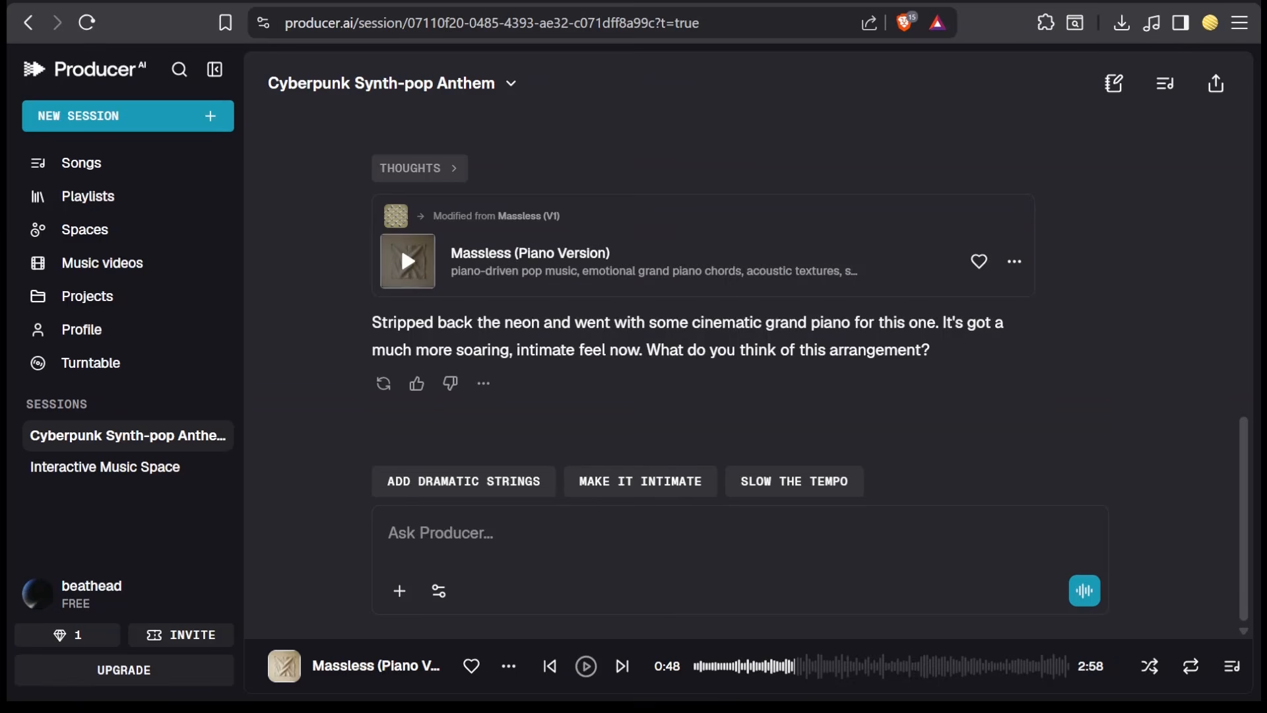
# - Scroll through the conversation to review the music video creation steps
pyautogui.scroll(10, 815, 324)
pyautogui.scroll(-2, 816, 324)
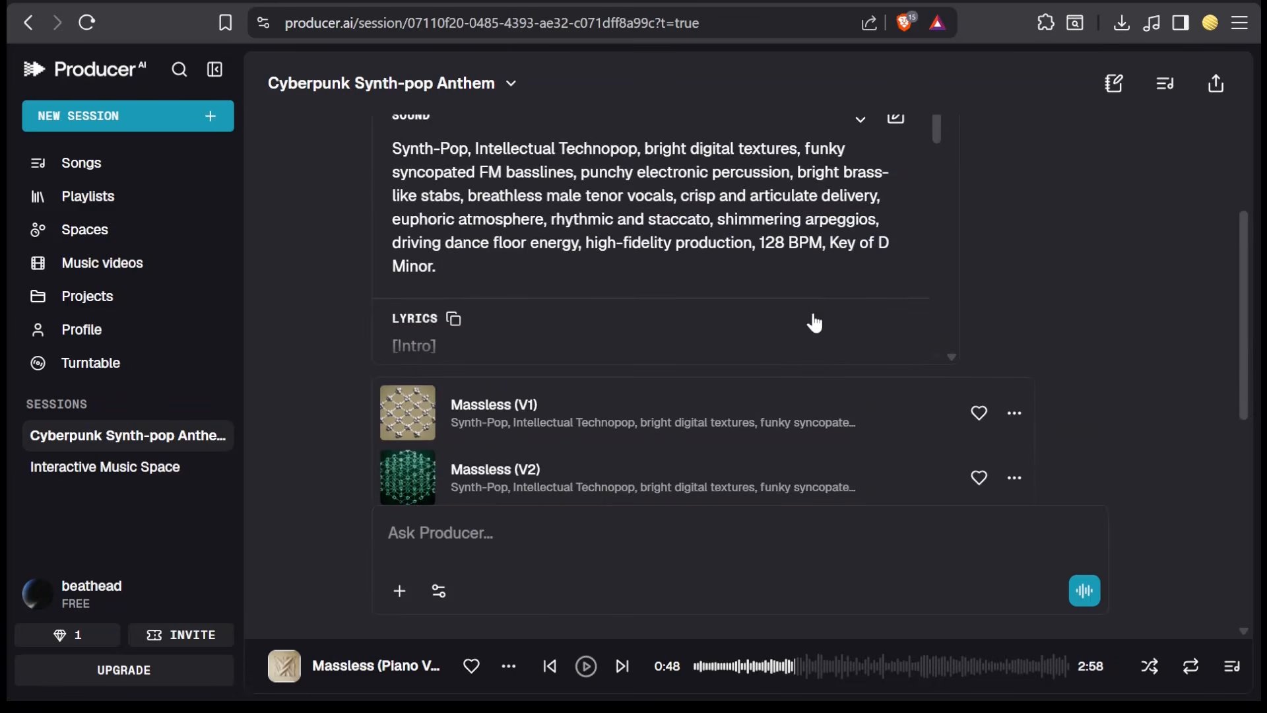
pyautogui.click(738, 356)
pyautogui.scroll(-3, 1083, 336)
pyautogui.scroll(2, 1094, 340)
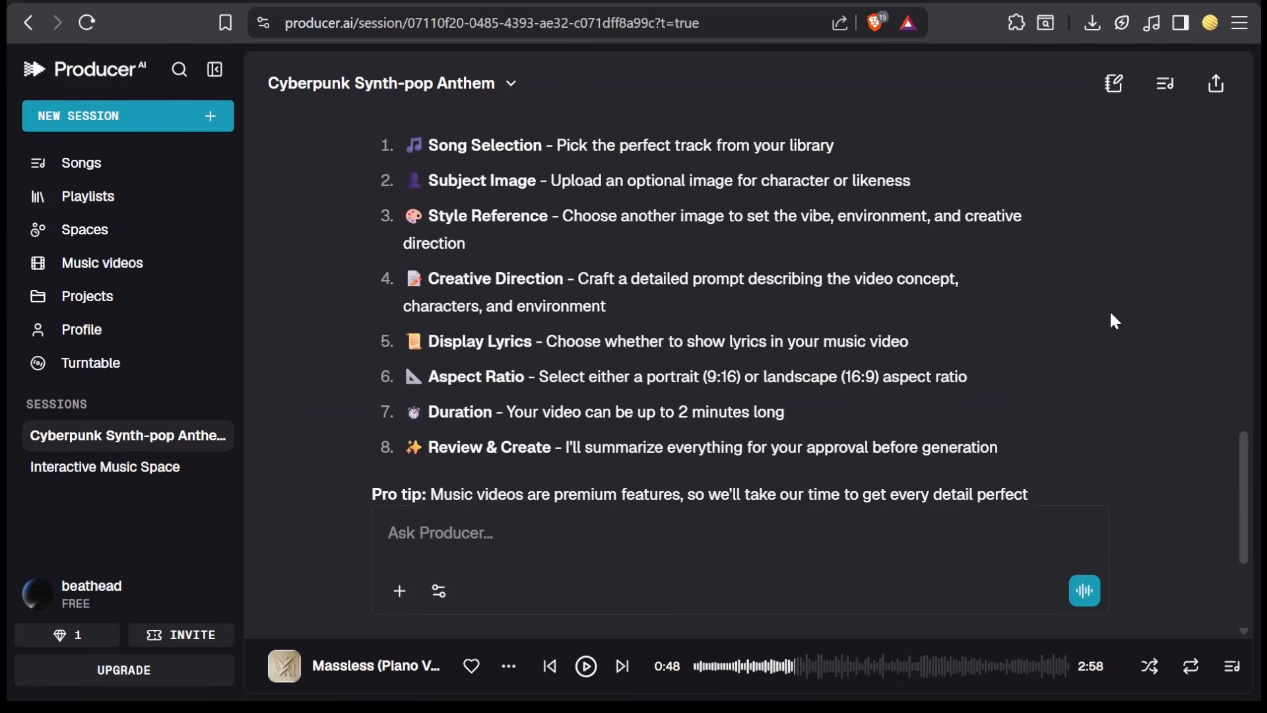
pyautogui.scroll(3, 1111, 315)
pyautogui.scroll(-1, 1112, 316)
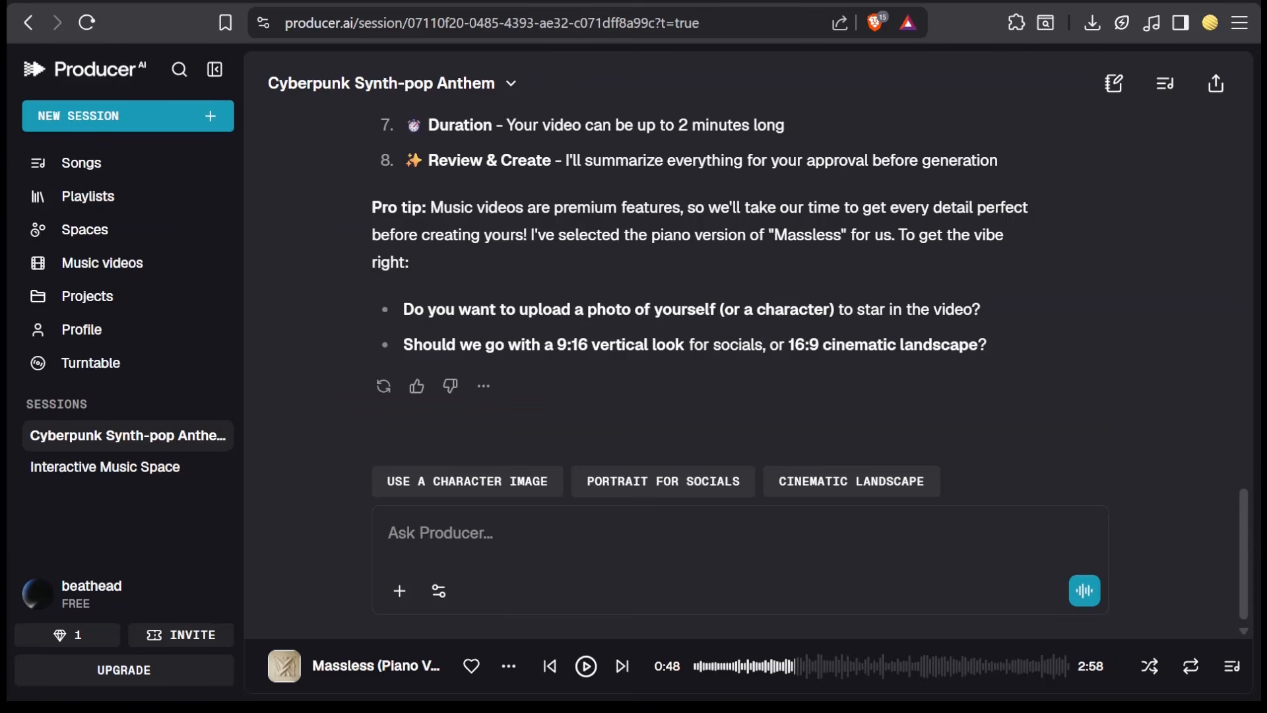
pyautogui.scroll(6, 739, 303)
pyautogui.scroll(-4, 739, 304)
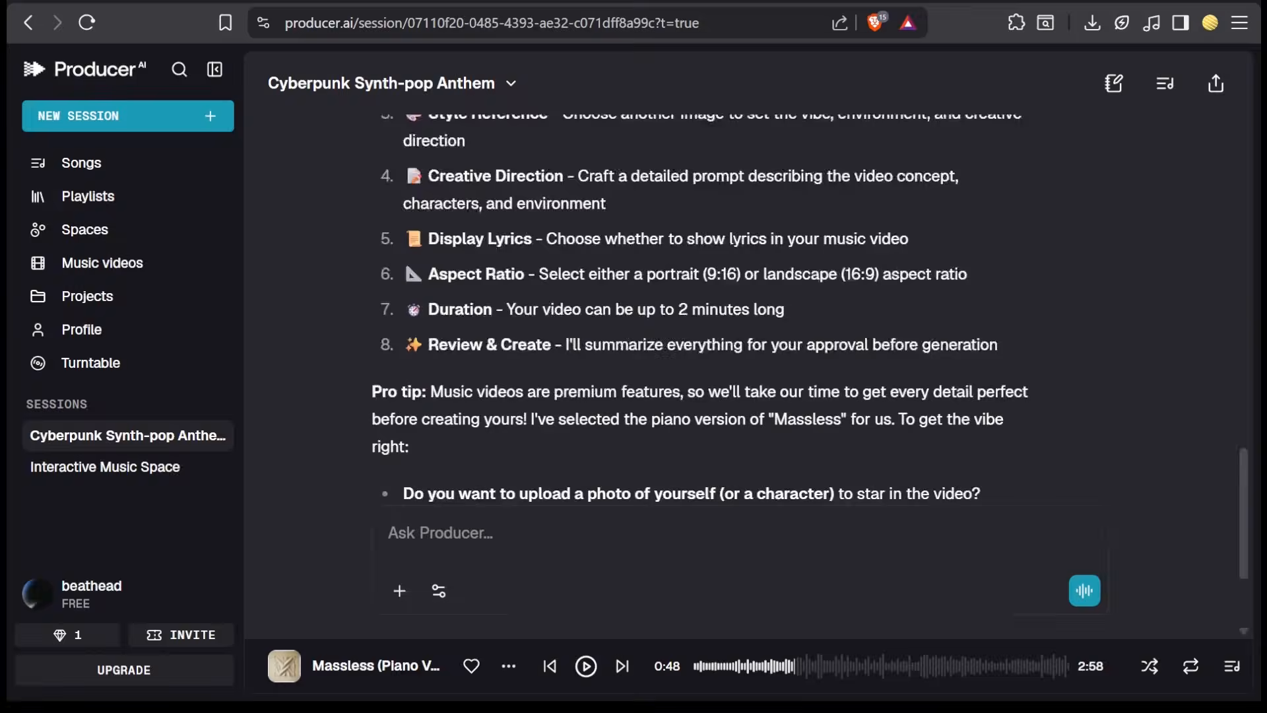
pyautogui.scroll(-3, 668, 338)
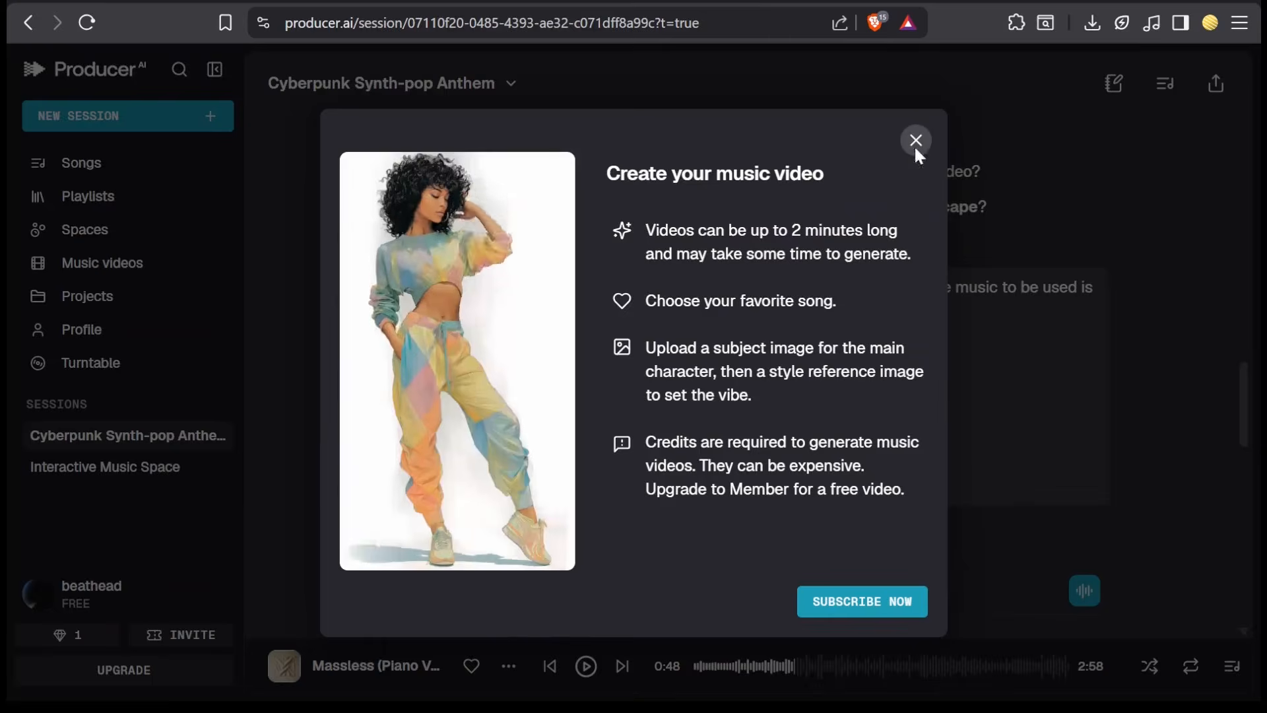
# - Close the music video dialog and review the video generation summary and its song
pyautogui.click(915, 143)
pyautogui.scroll(-10, 838, 396)
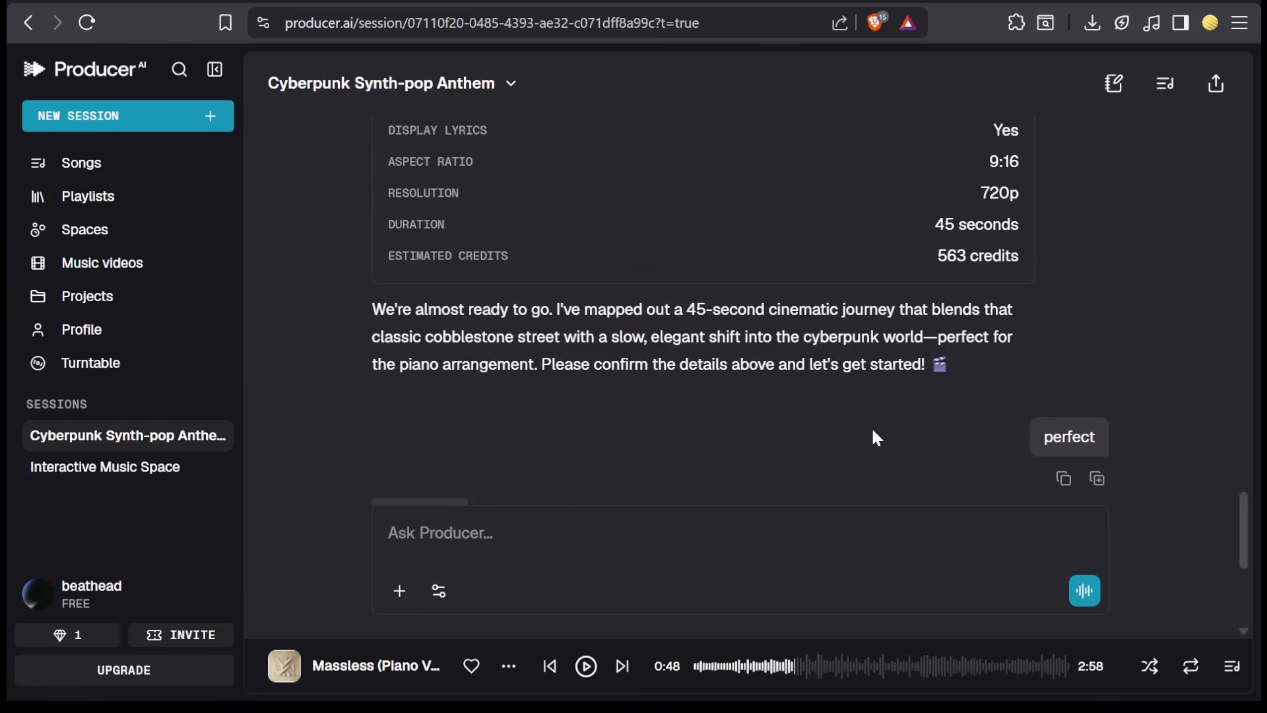
pyautogui.moveTo(936, 255); pyautogui.dragTo(1020, 256)
pyautogui.click(1037, 280)
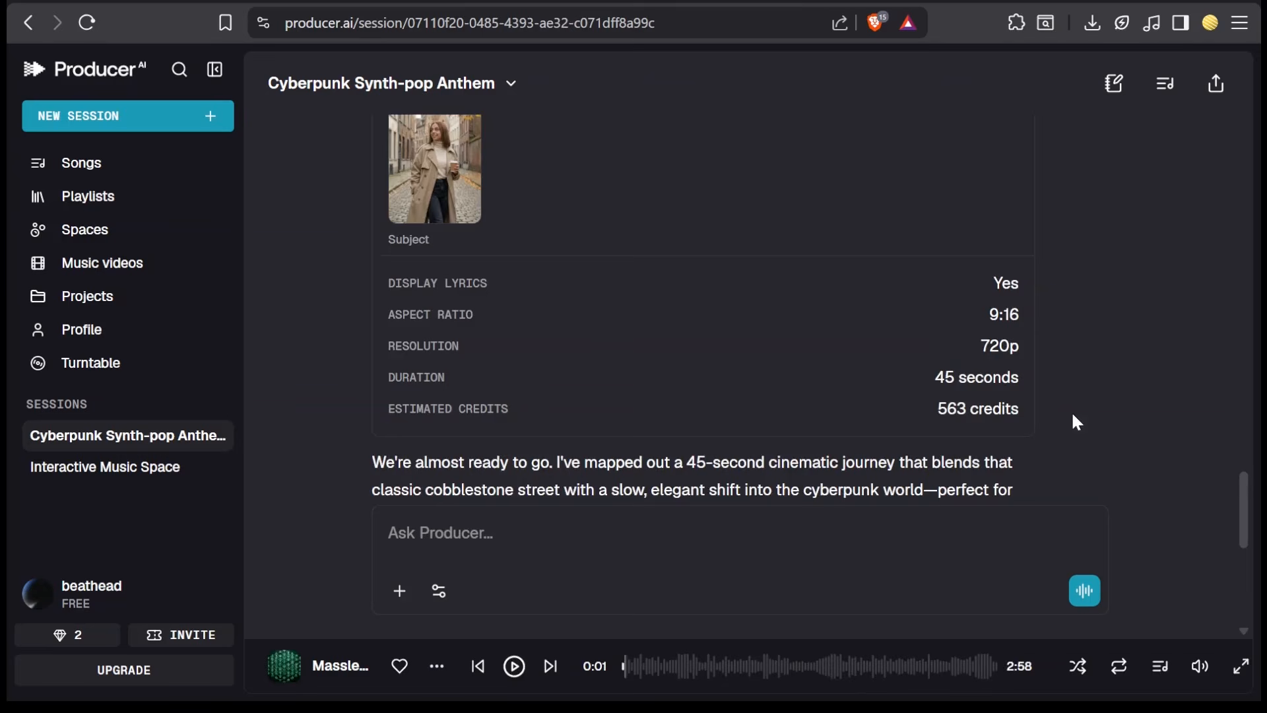
pyautogui.scroll(5, 1077, 423)
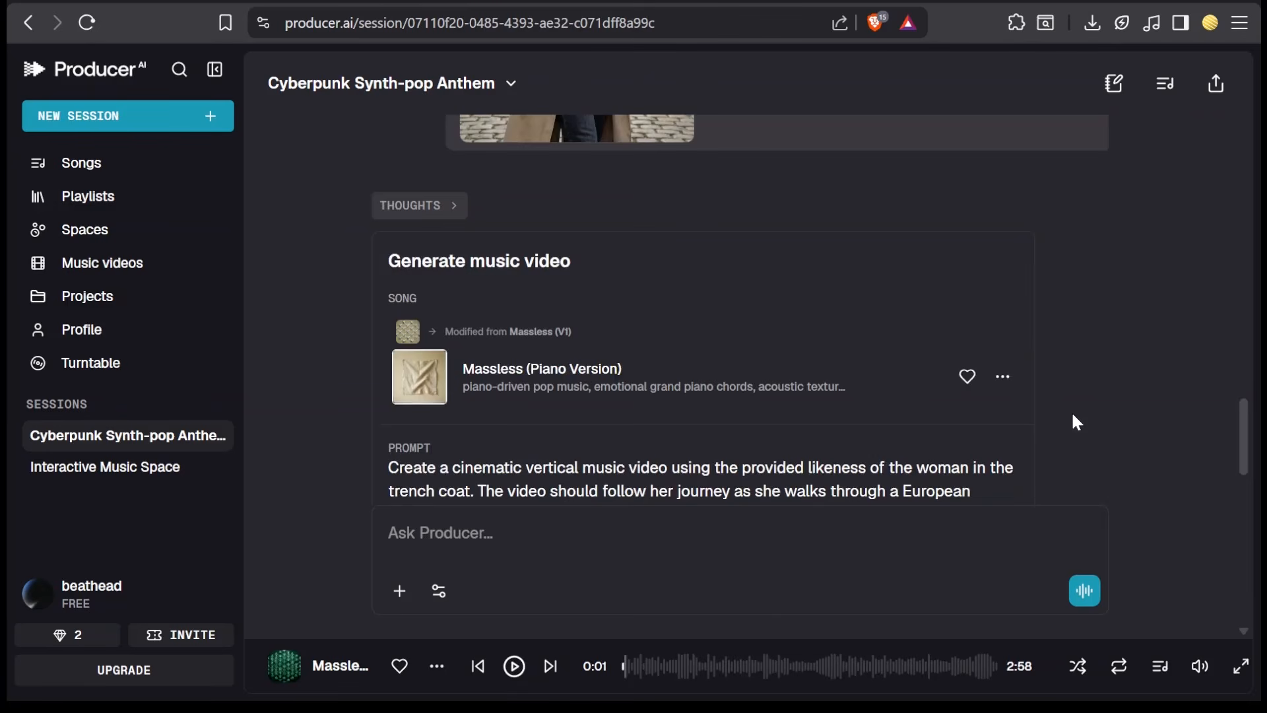
pyautogui.moveTo(1002, 373)
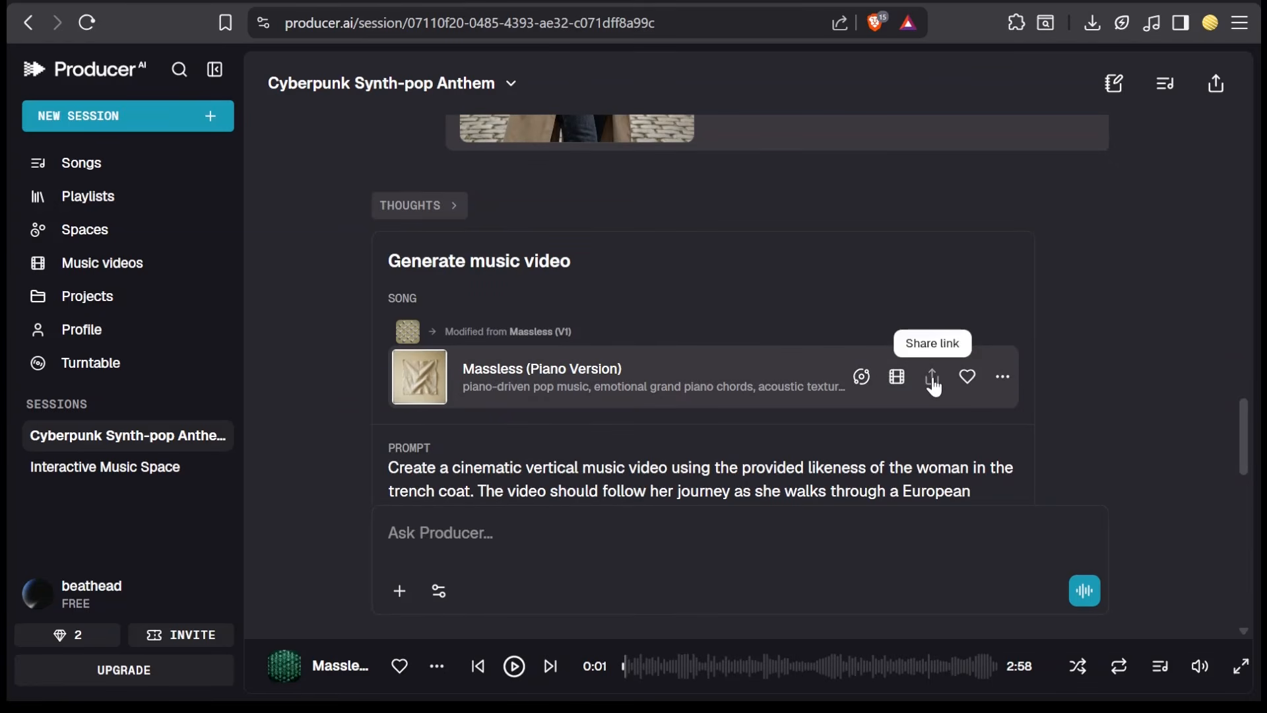
pyautogui.click(862, 378)
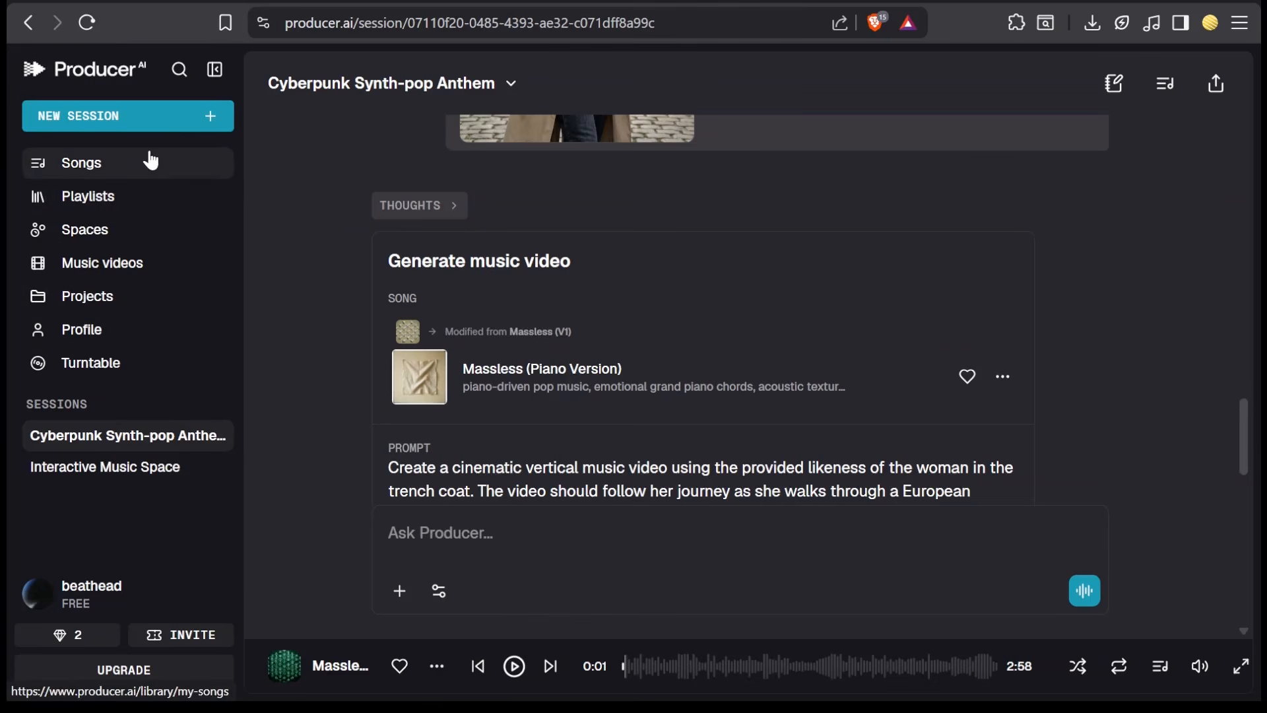
# - Start a new space and choose the Visualizer Space direction
pyautogui.click(147, 239)
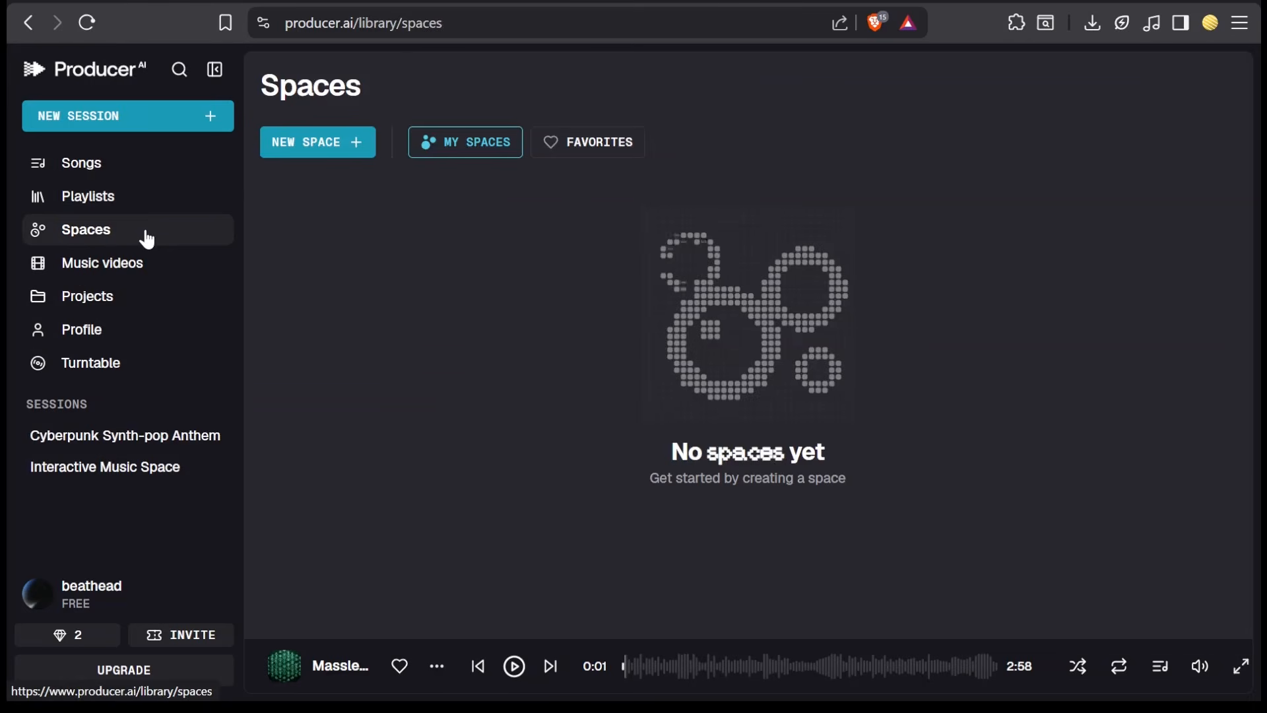
pyautogui.click(342, 152)
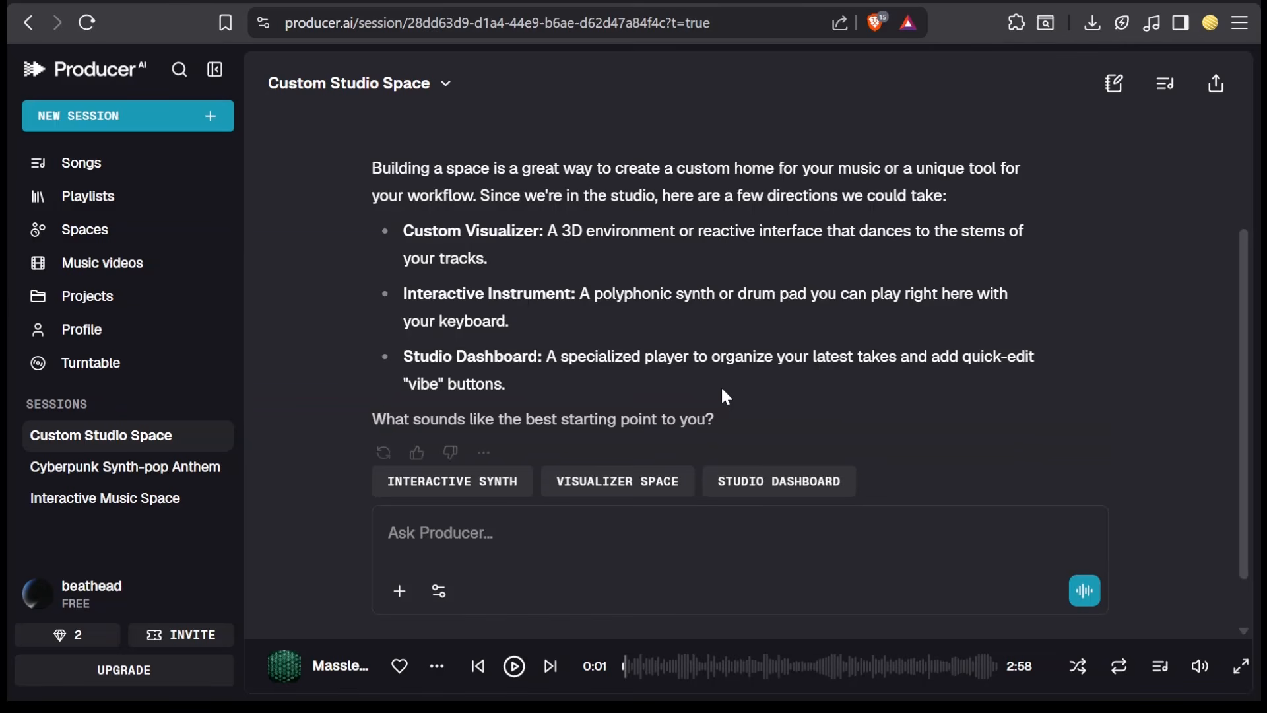
pyautogui.scroll(-1, 726, 396)
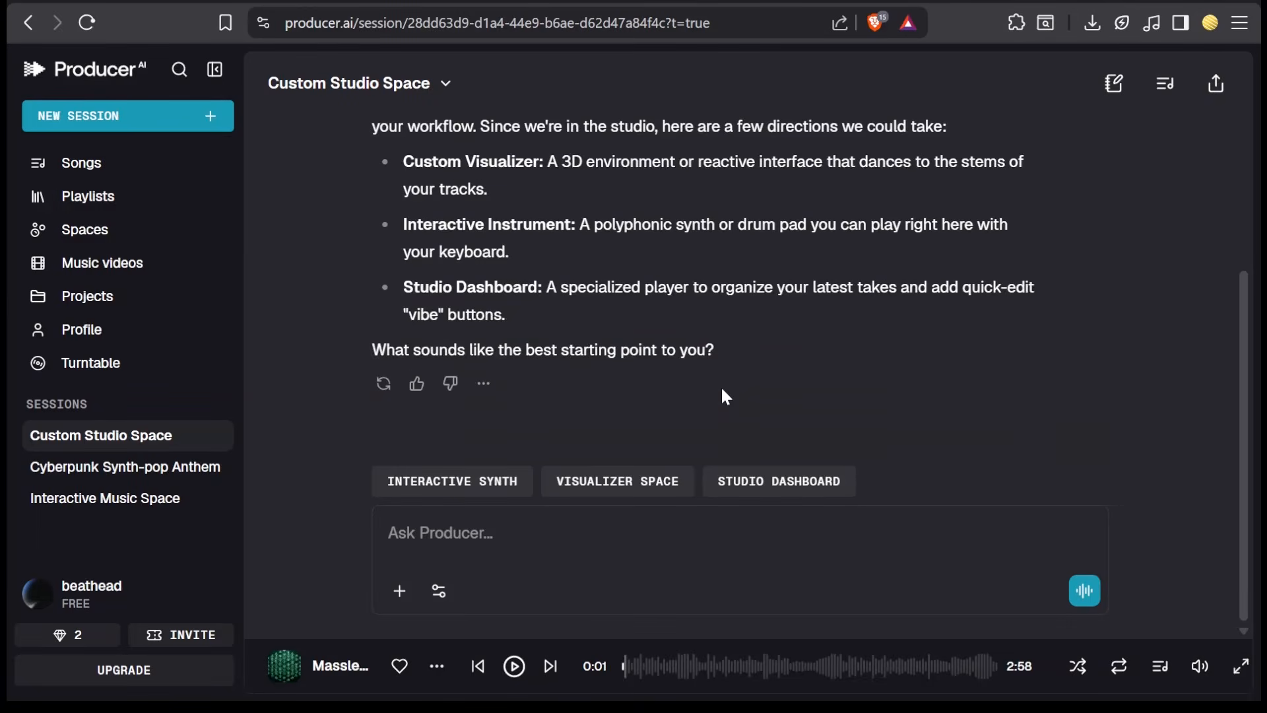
pyautogui.click(618, 481)
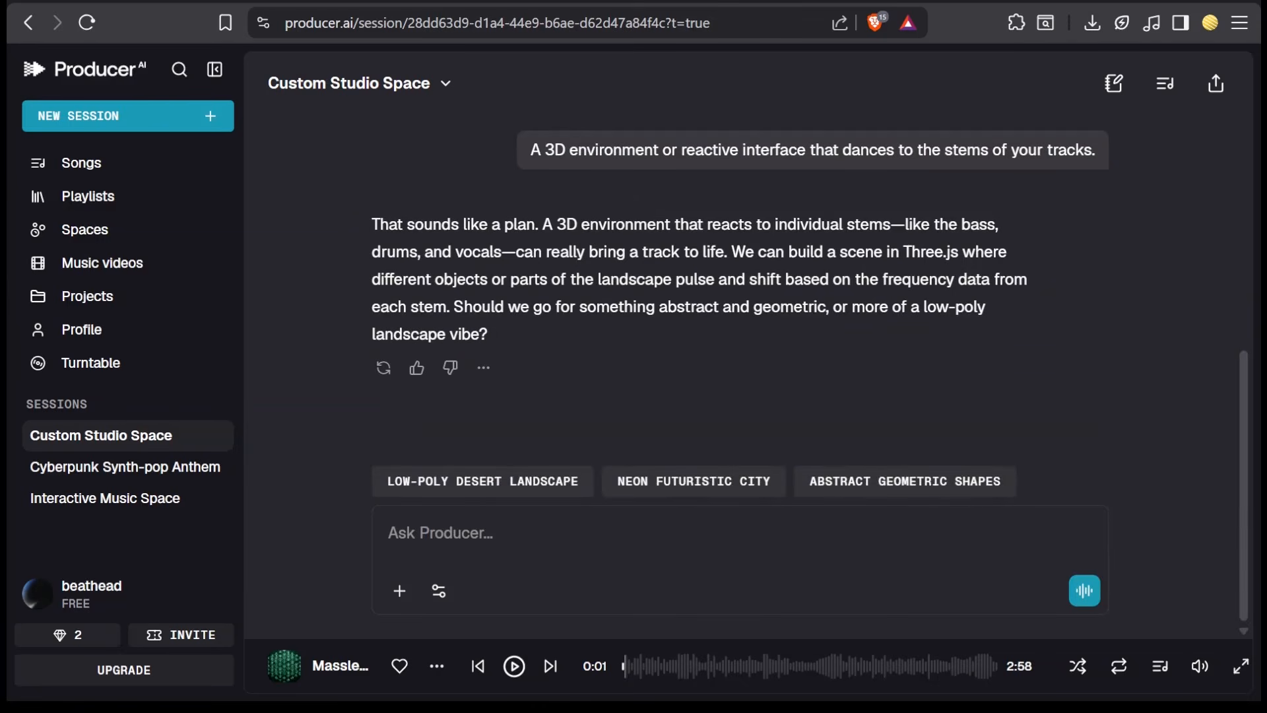
# - Answer yes to Producer's question about the visualizer's look in the chat
pyautogui.moveTo(455, 307); pyautogui.dragTo(498, 335)
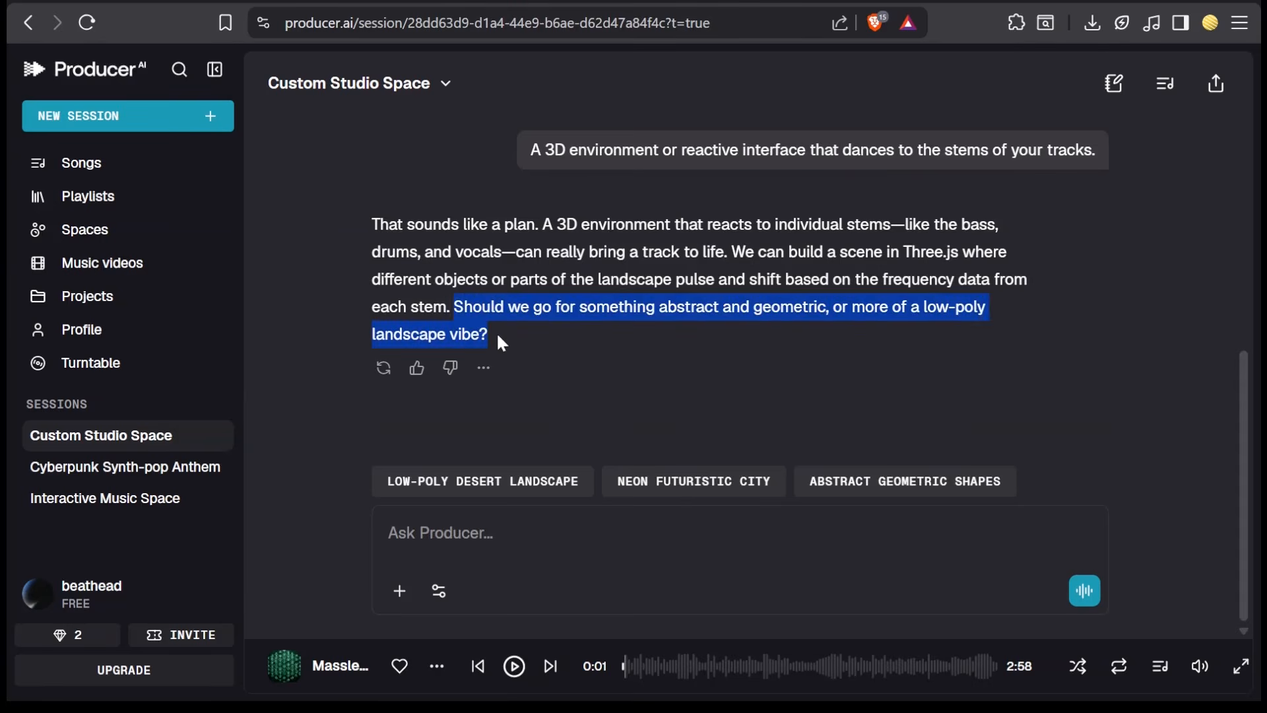
pyautogui.click(695, 582)
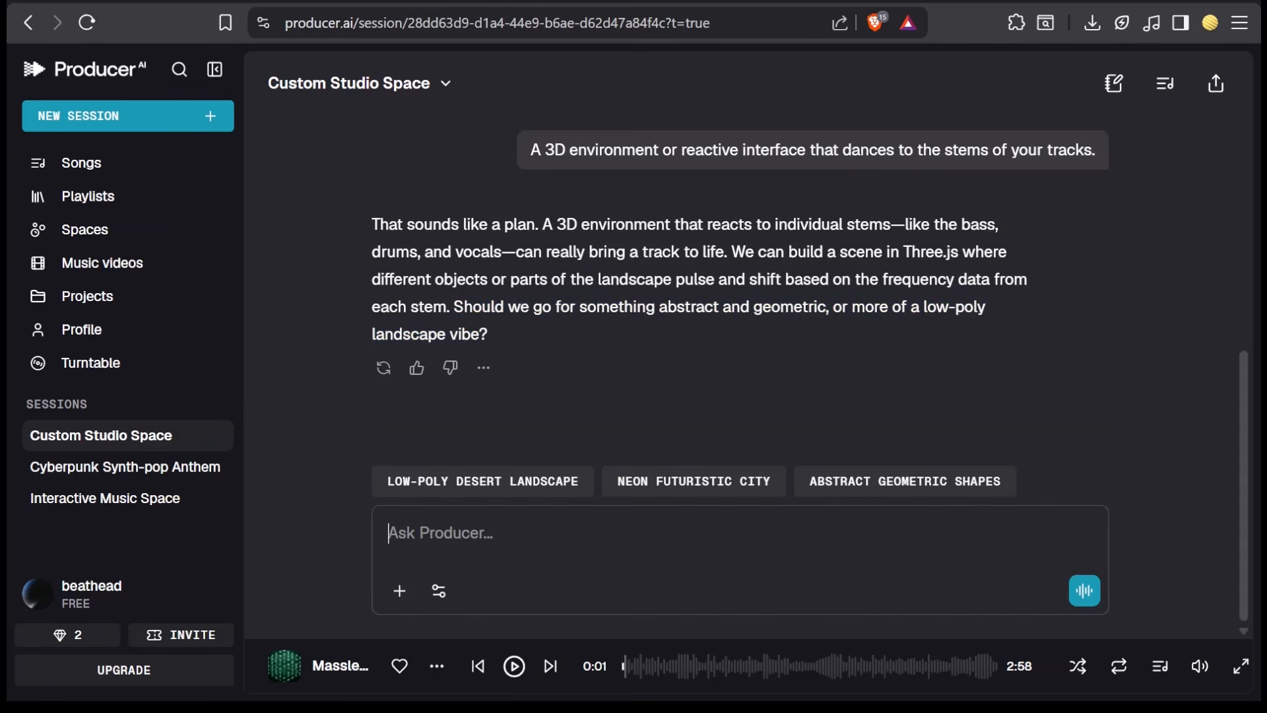
pyautogui.write('yes')
pyautogui.press('Return')
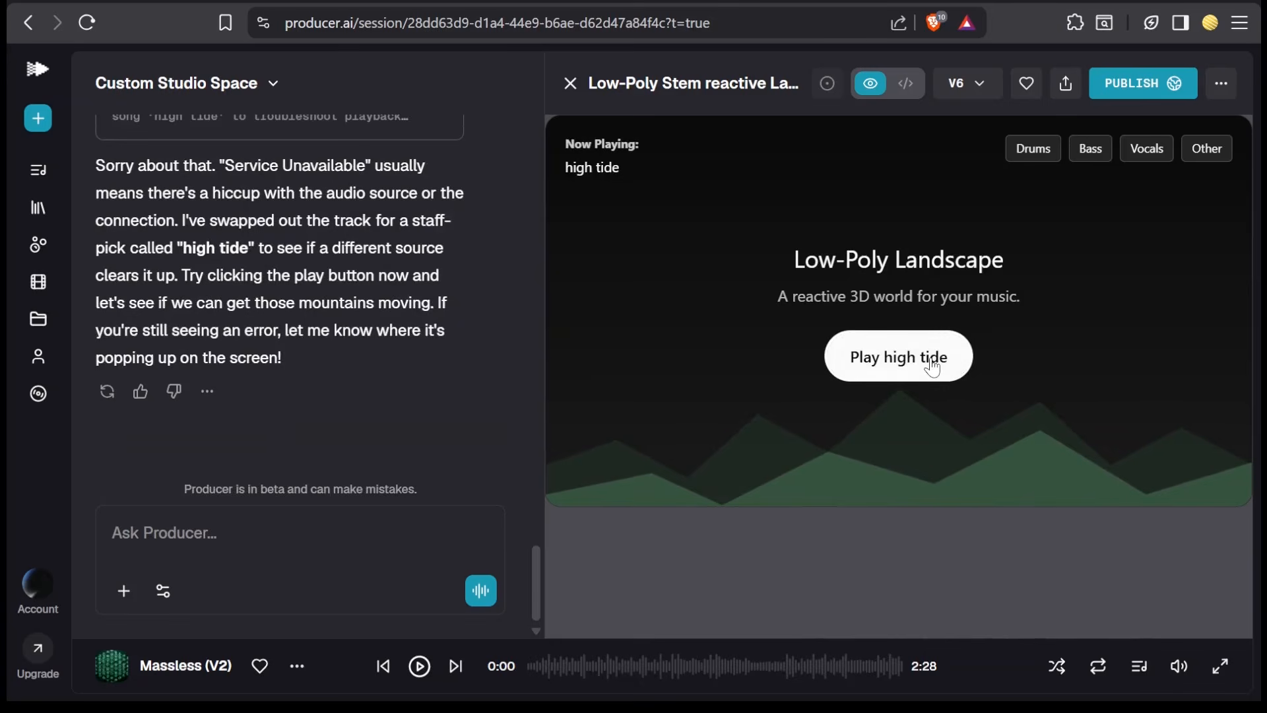
# - Play the high tide track in the low-poly landscape visualizer preview, then pause it
pyautogui.click(932, 365)
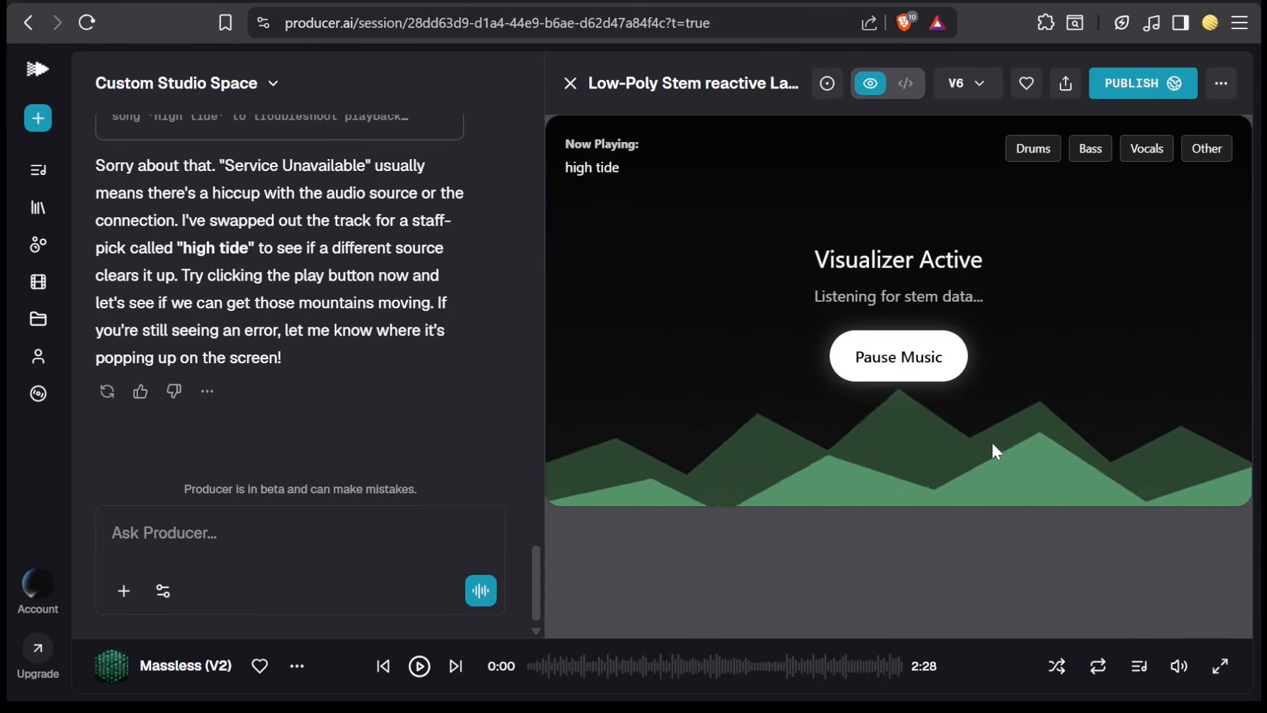
pyautogui.click(930, 367)
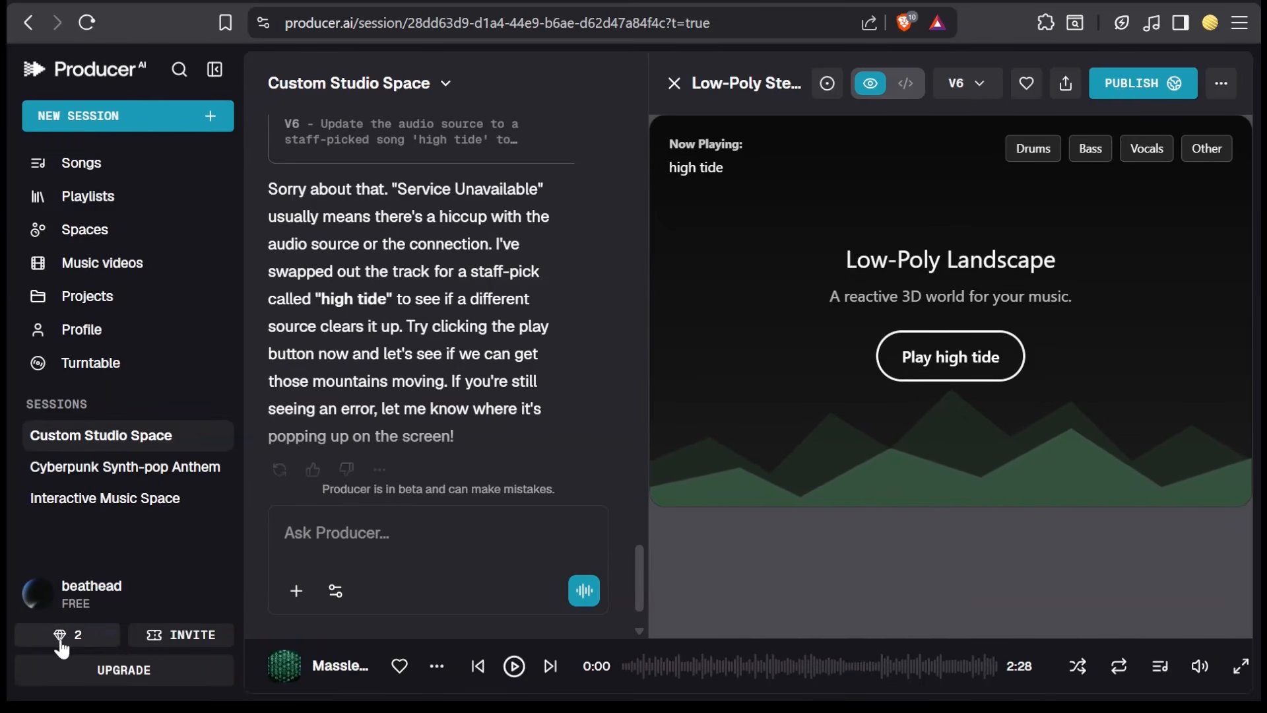
# - Open the personalization settings and browse the level progress, Debut actions and Instructions page
pyautogui.click(62, 638)
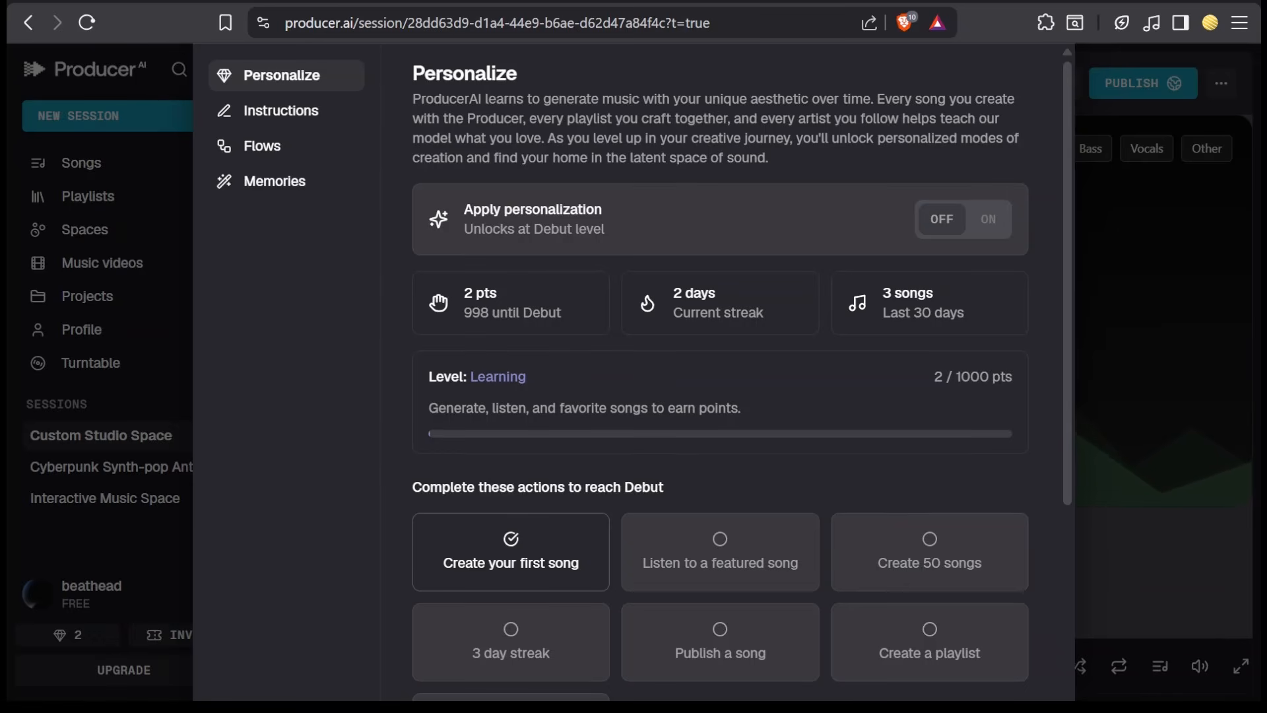
pyautogui.moveTo(464, 317); pyautogui.dragTo(489, 314)
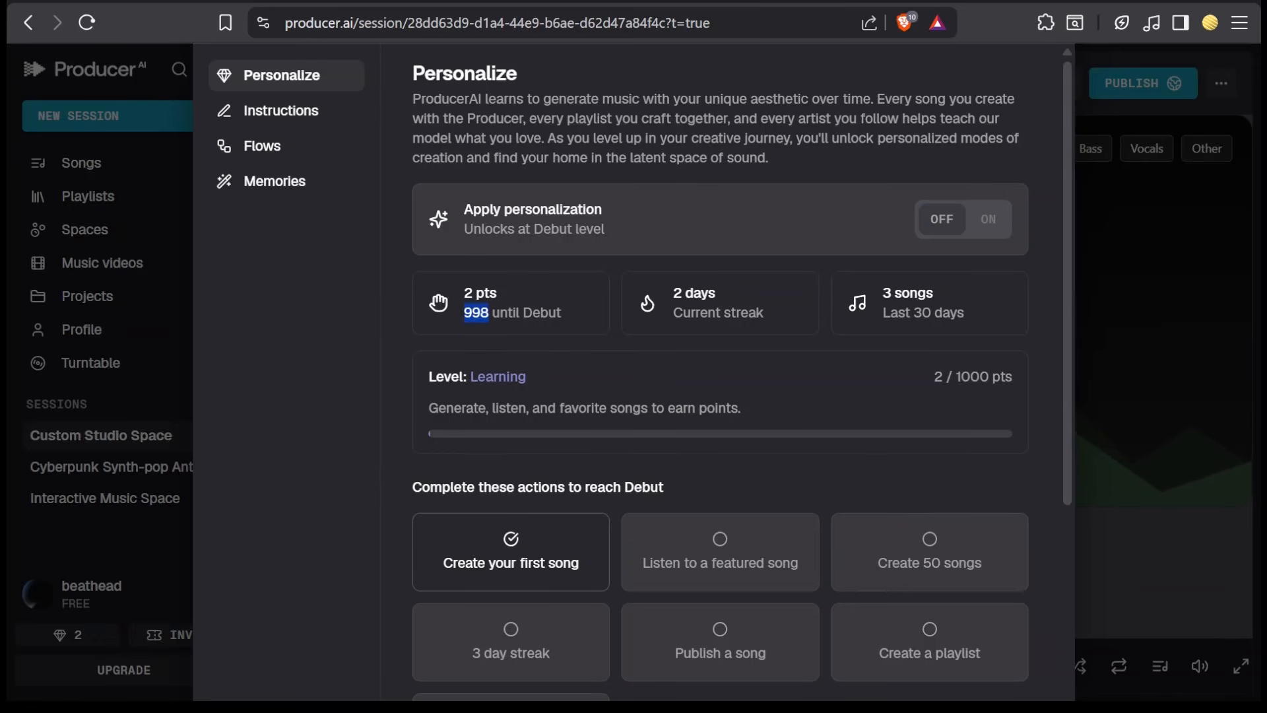
pyautogui.click(572, 339)
pyautogui.scroll(-3, 572, 338)
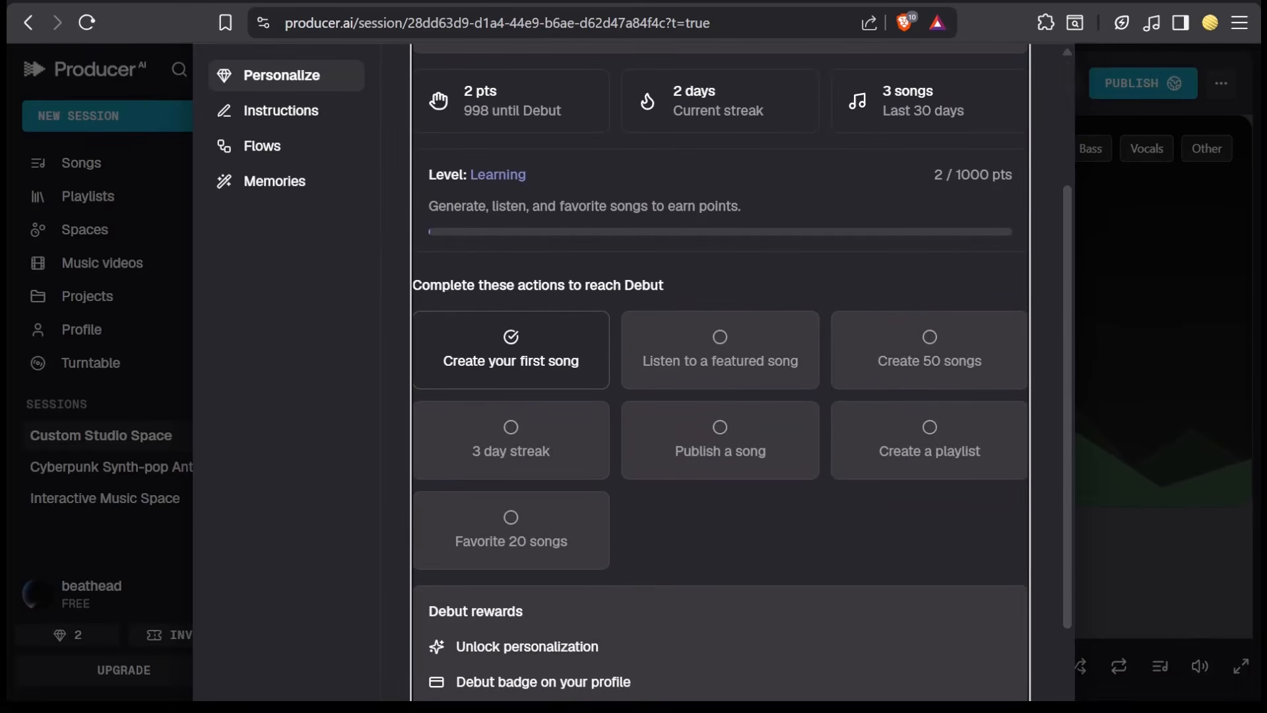
pyautogui.scroll(-3, 623, 516)
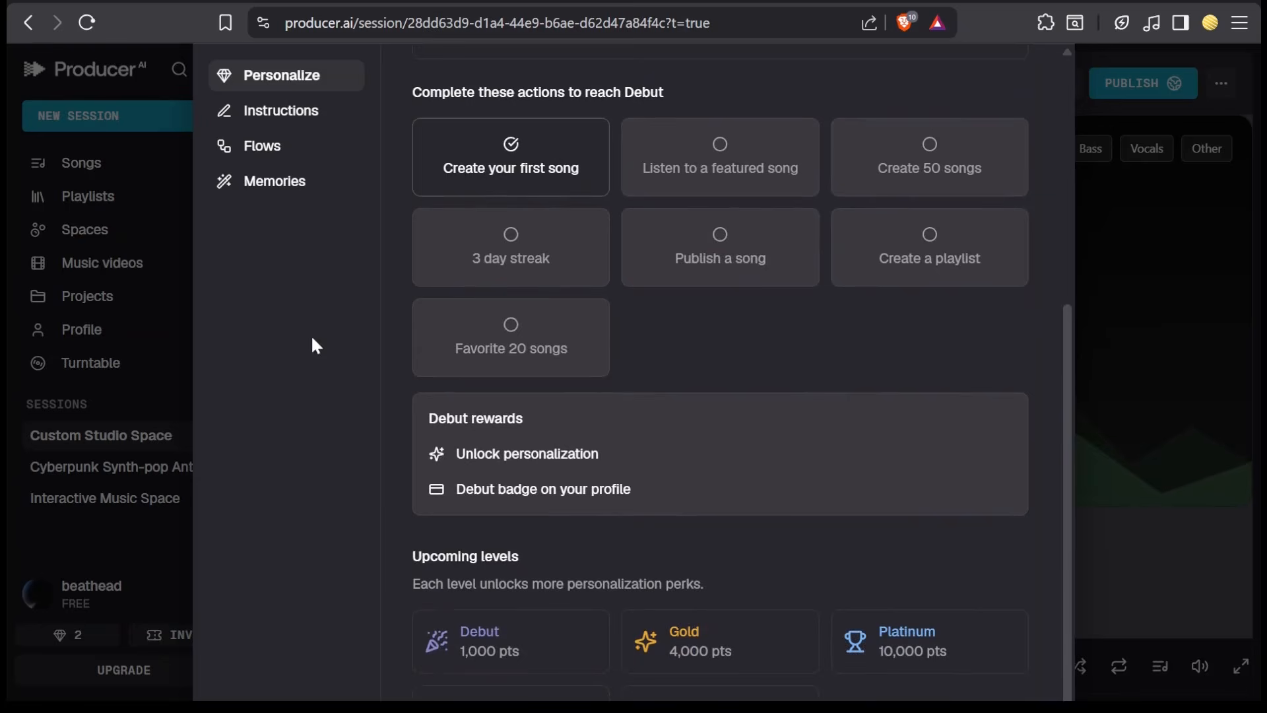
pyautogui.click(329, 112)
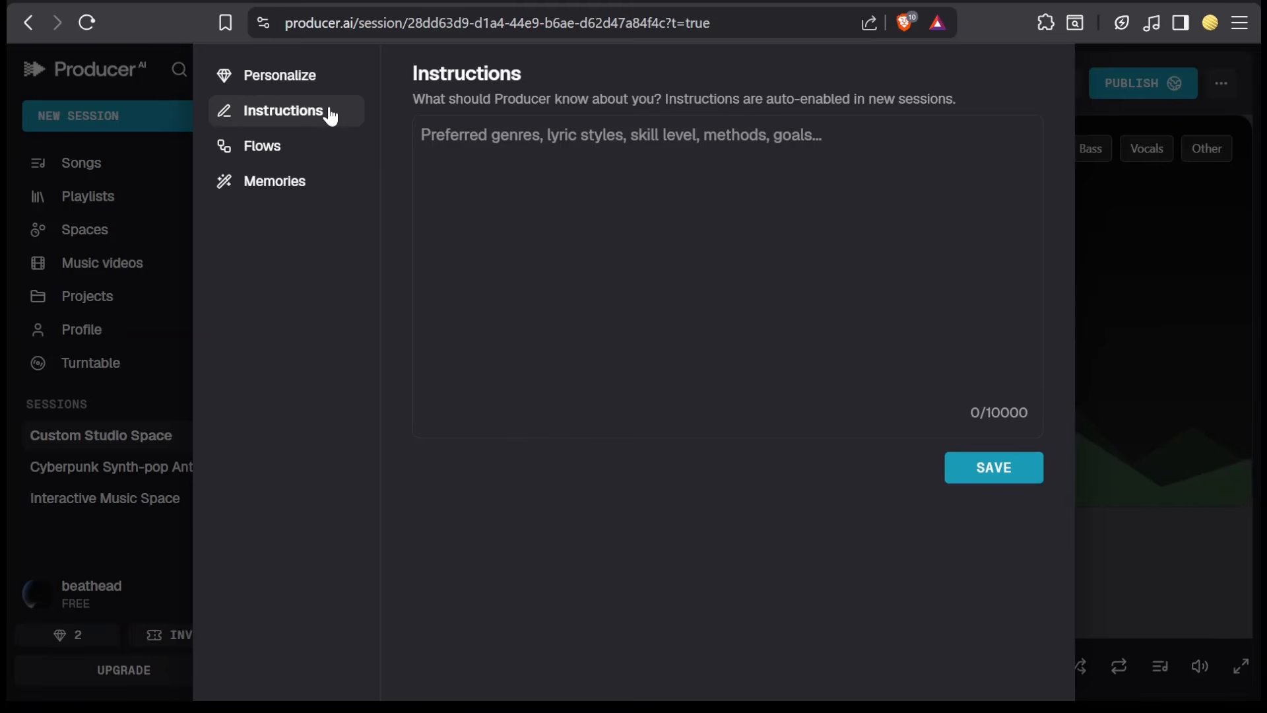
# - Start a new flow in the Flows section and name it popFlow
pyautogui.click(336, 146)
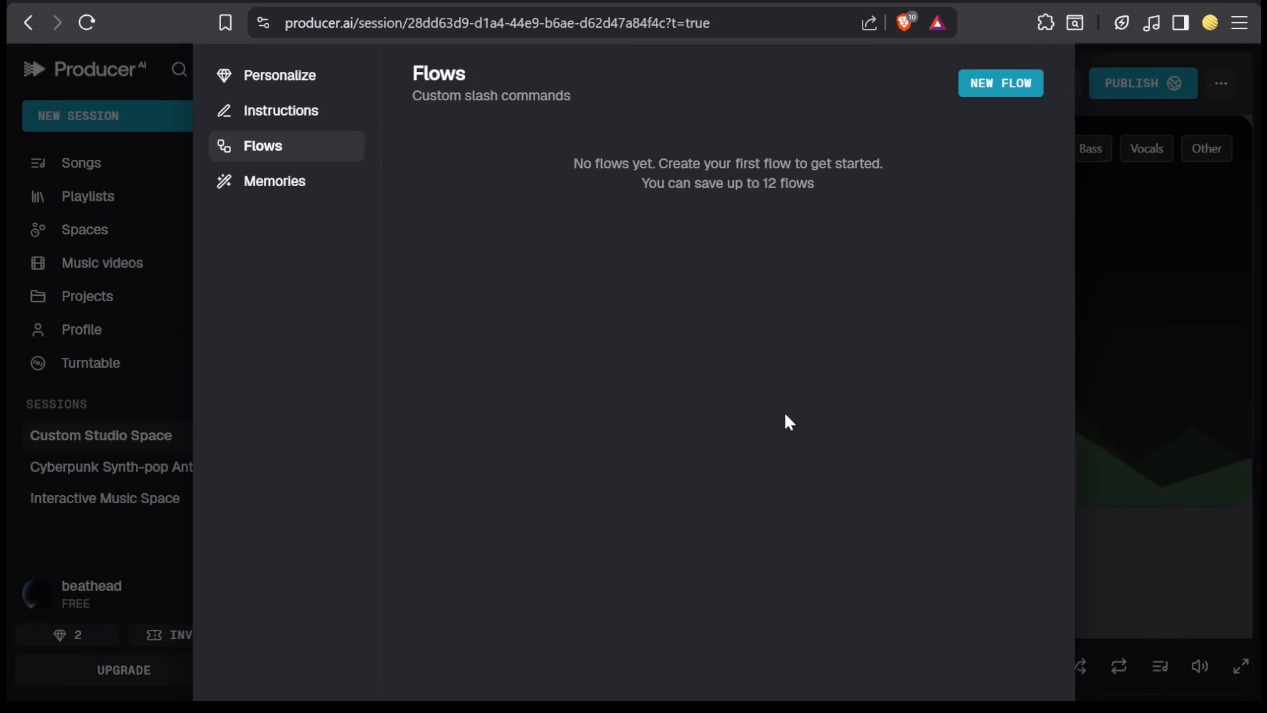
pyautogui.click(987, 91)
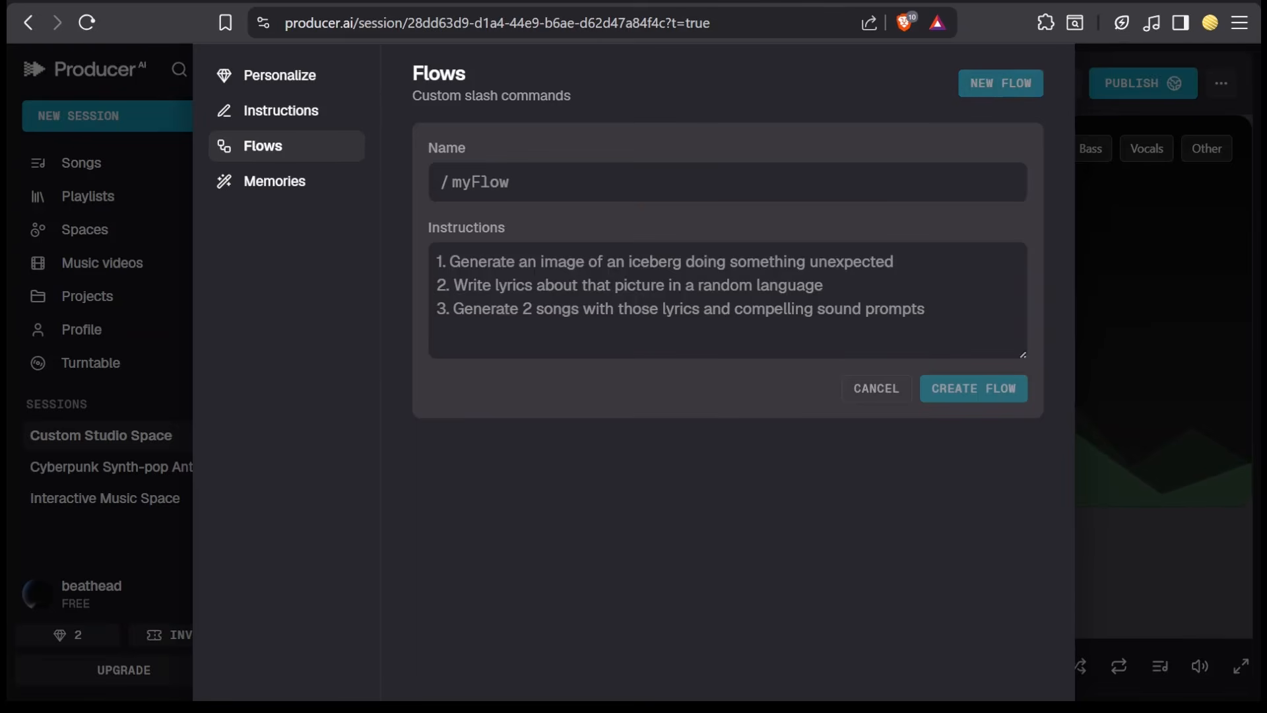
pyautogui.click(548, 186)
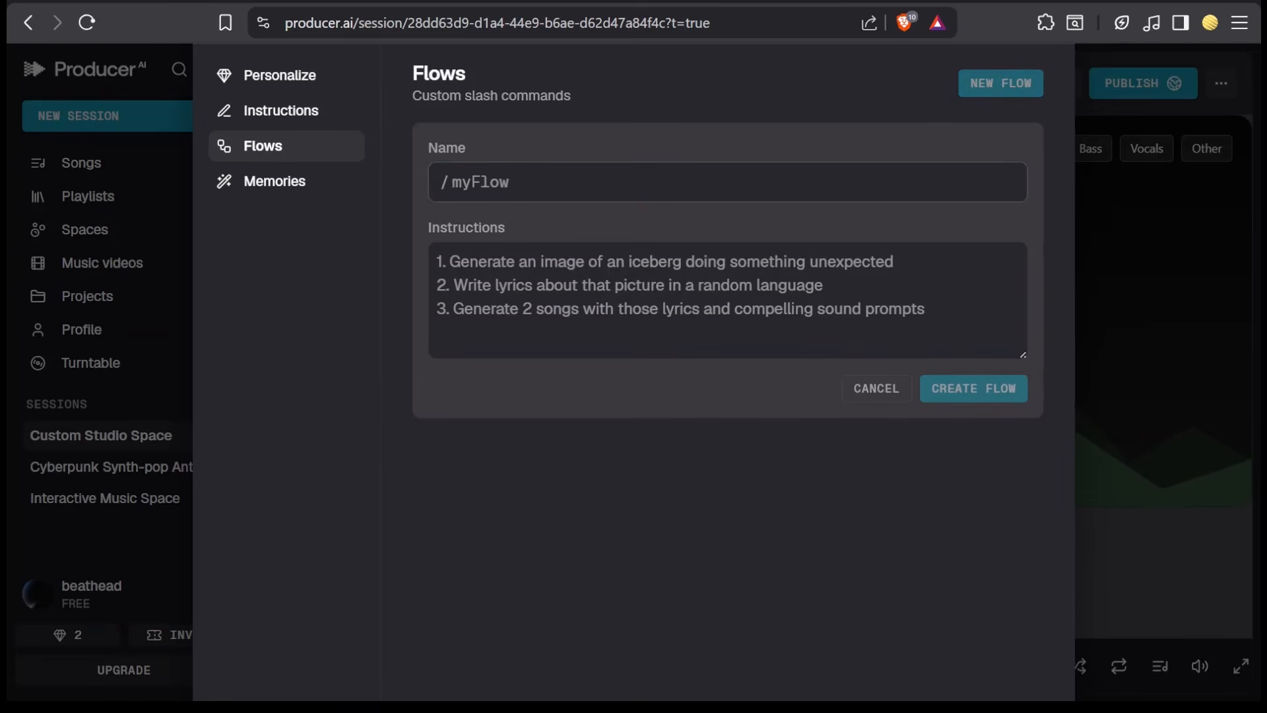
pyautogui.write('popFlow')
pyautogui.press('Tab')
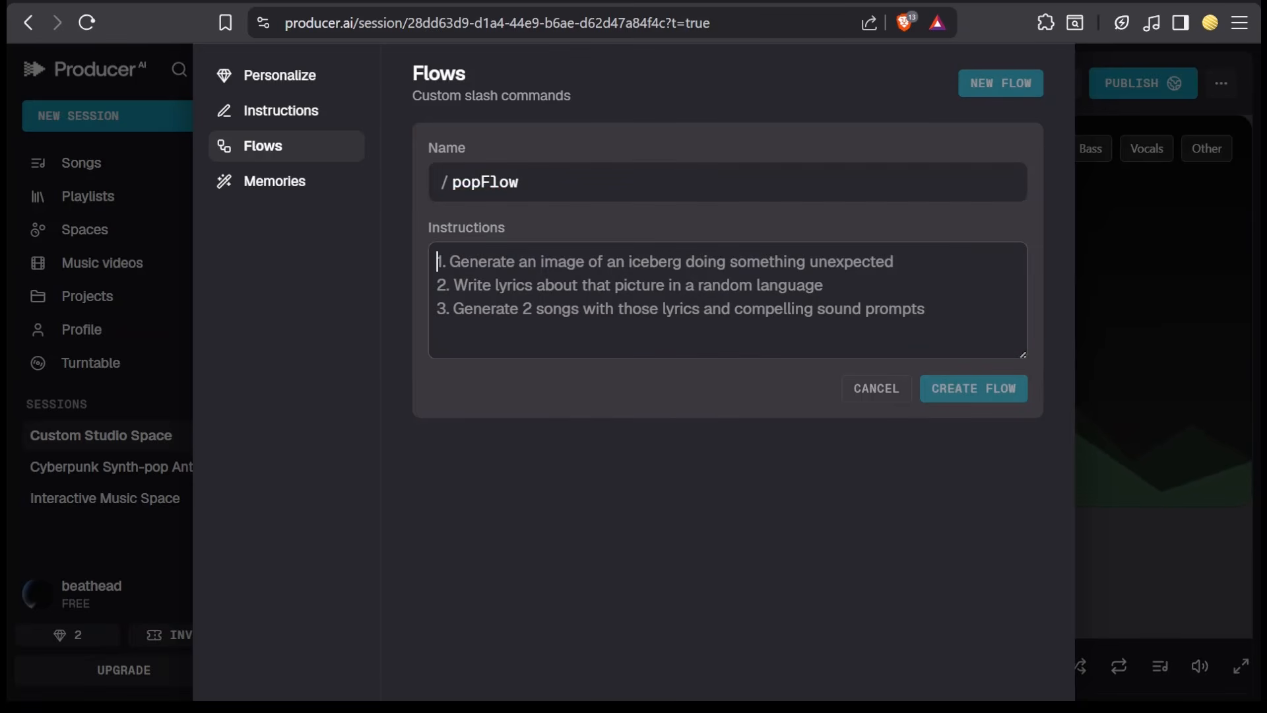
pyautogui.click(553, 420)
pyautogui.click(554, 415)
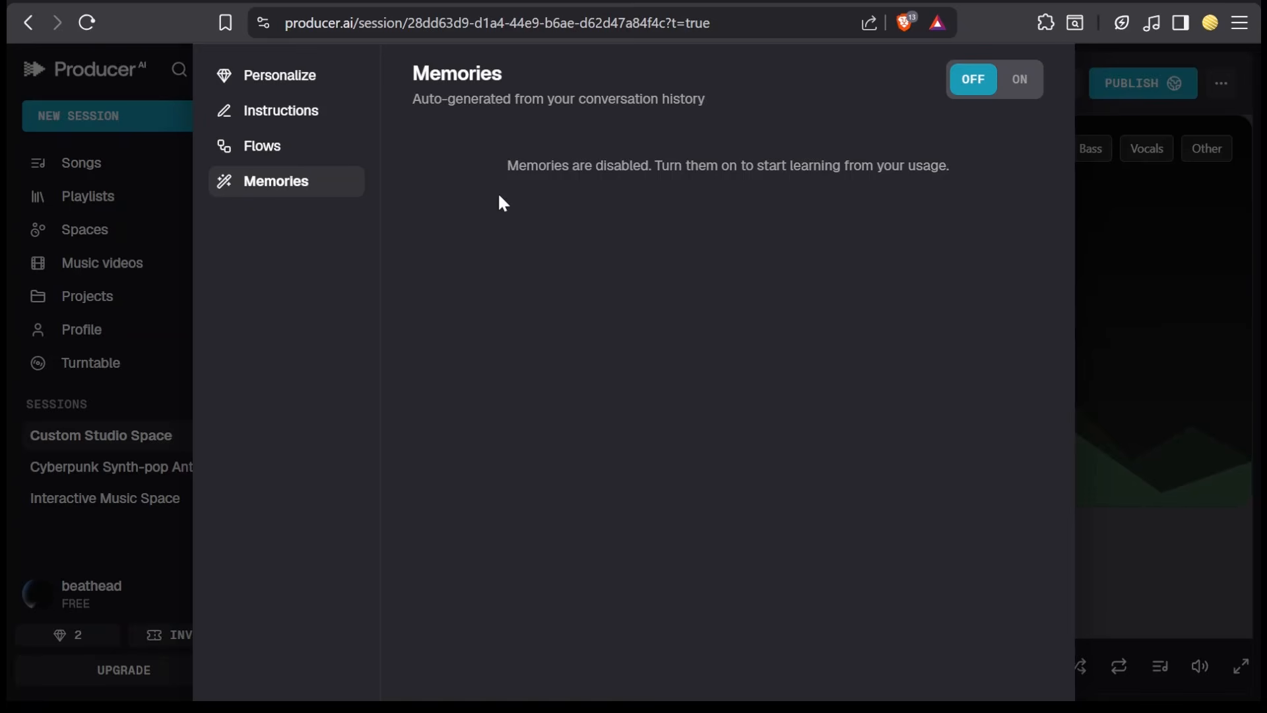
# - Open the Turntable and close its welcome dialog
pyautogui.click(118, 363)
pyautogui.click(119, 364)
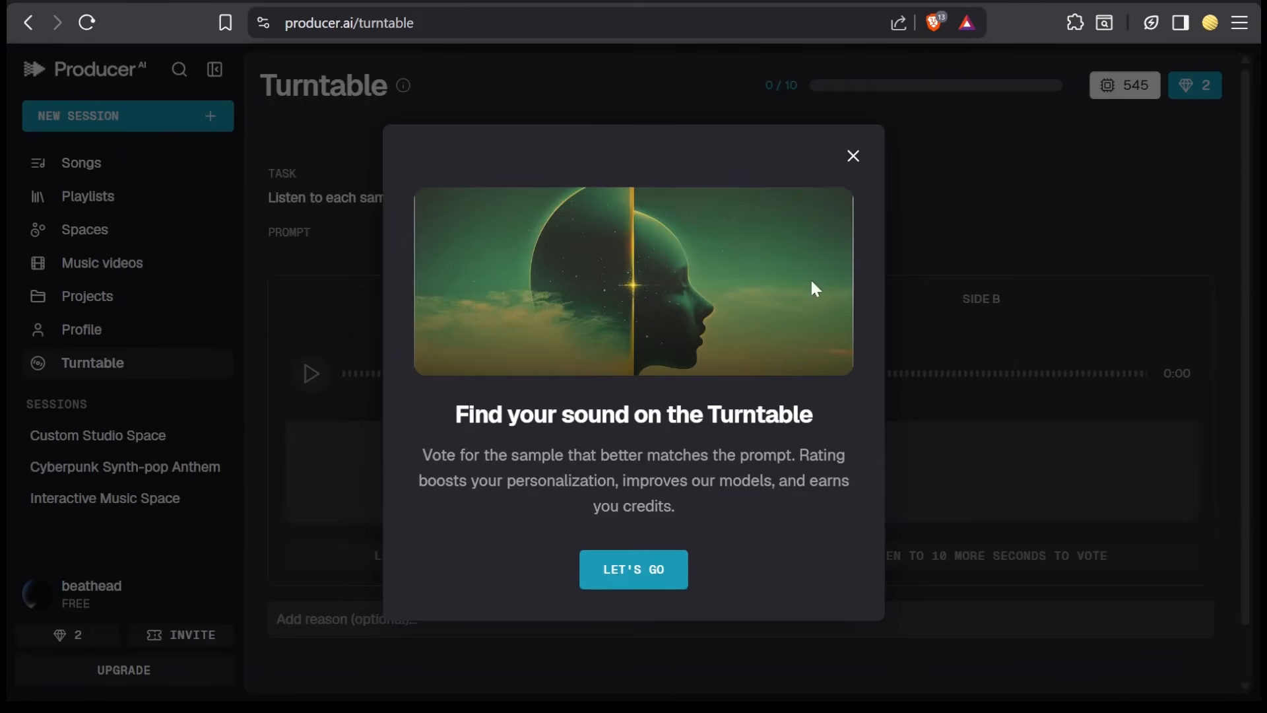
pyautogui.click(853, 157)
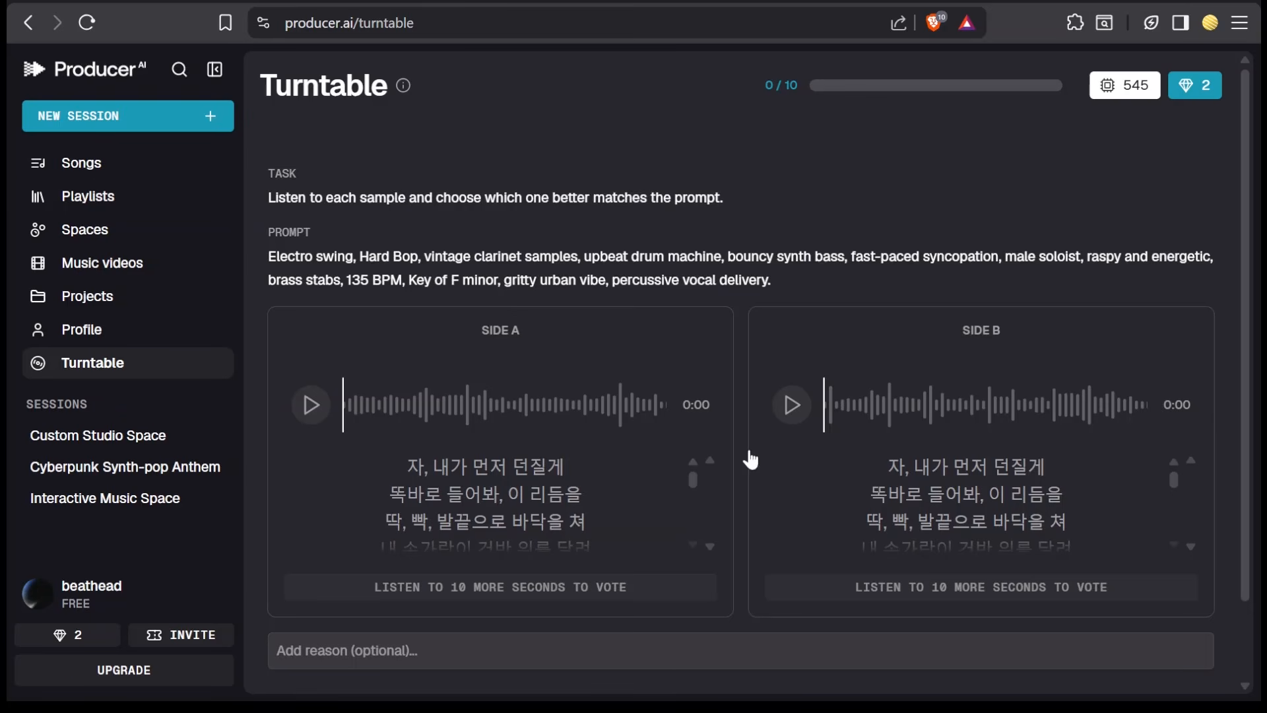
# - Play the Turntable samples for the electro swing prompt and vote for Side A
pyautogui.moveTo(268, 256); pyautogui.dragTo(789, 275)
pyautogui.click(775, 286)
pyautogui.click(792, 405)
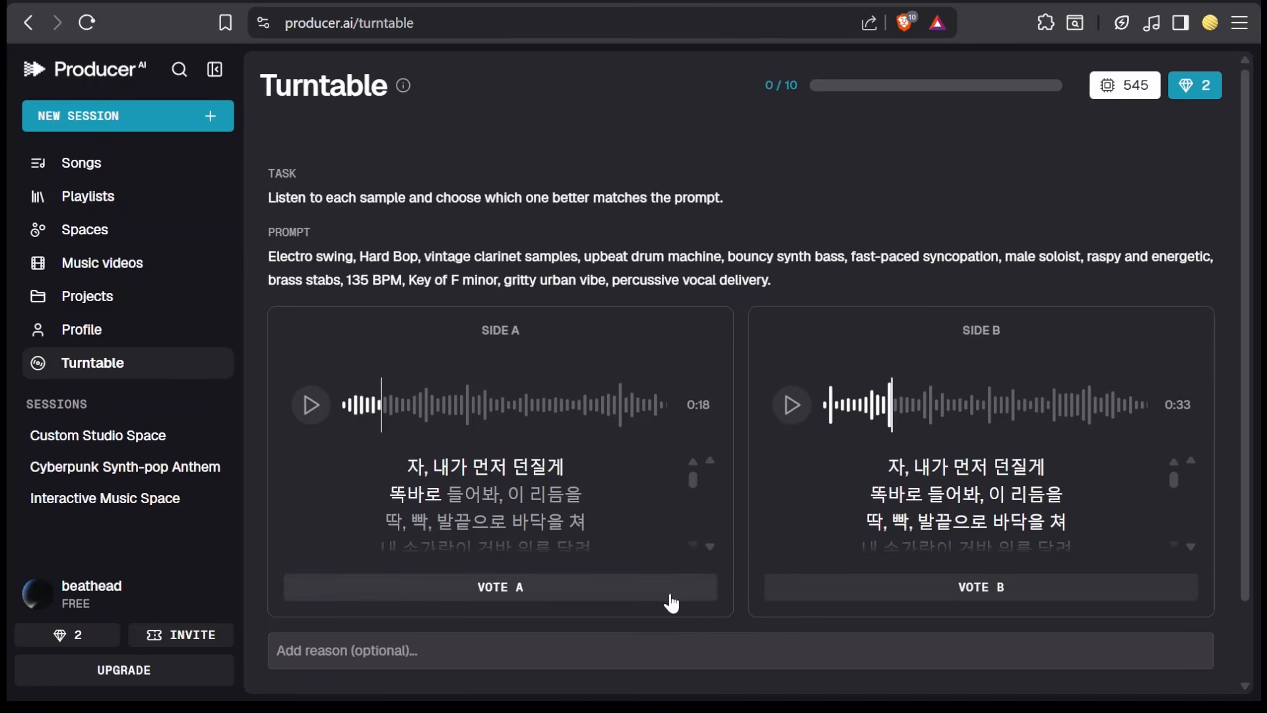
pyautogui.click(492, 589)
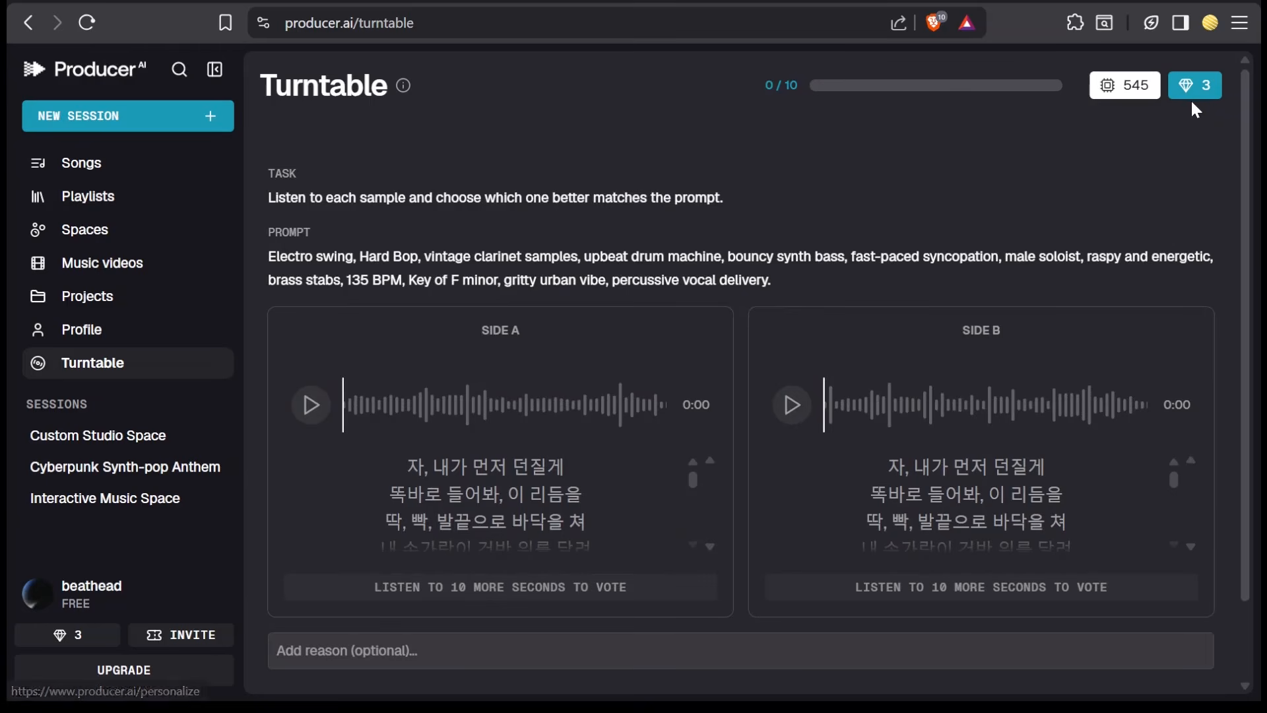
# - Browse the Explore songs and play the September Kills track
pyautogui.click(1192, 98)
pyautogui.click(1088, 248)
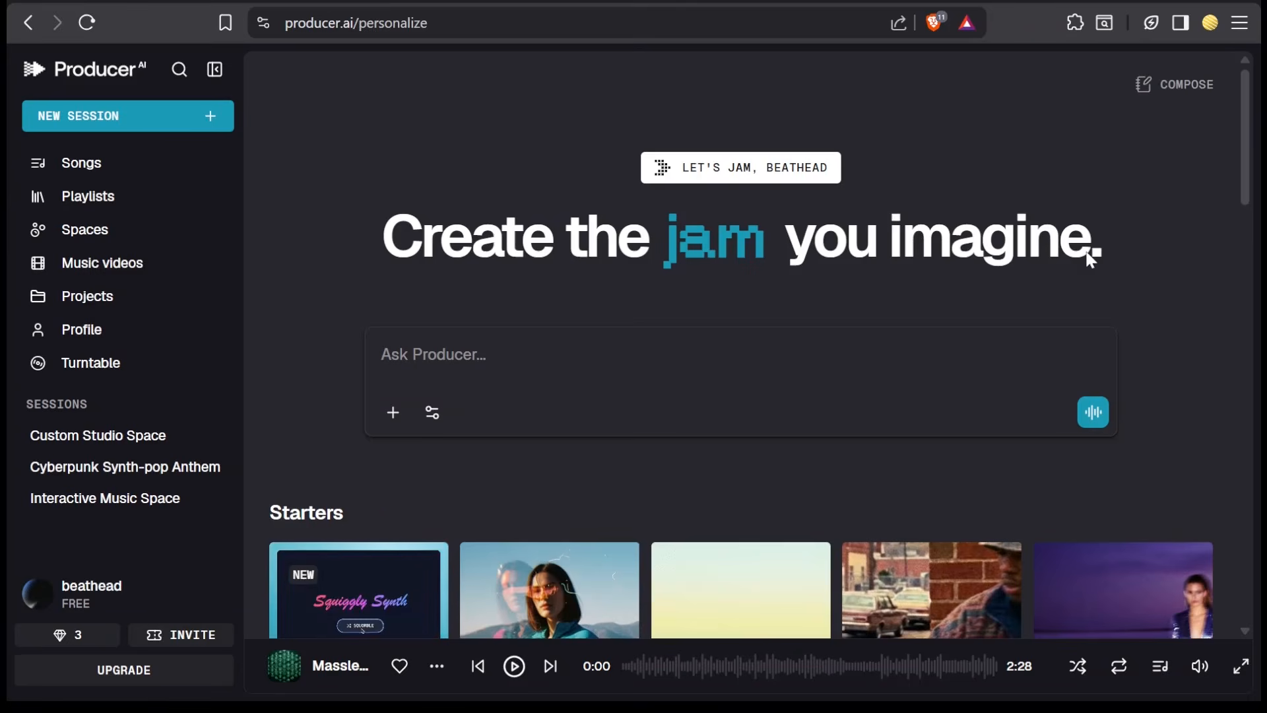
pyautogui.scroll(-5, 1085, 248)
pyautogui.scroll(-7, 1088, 262)
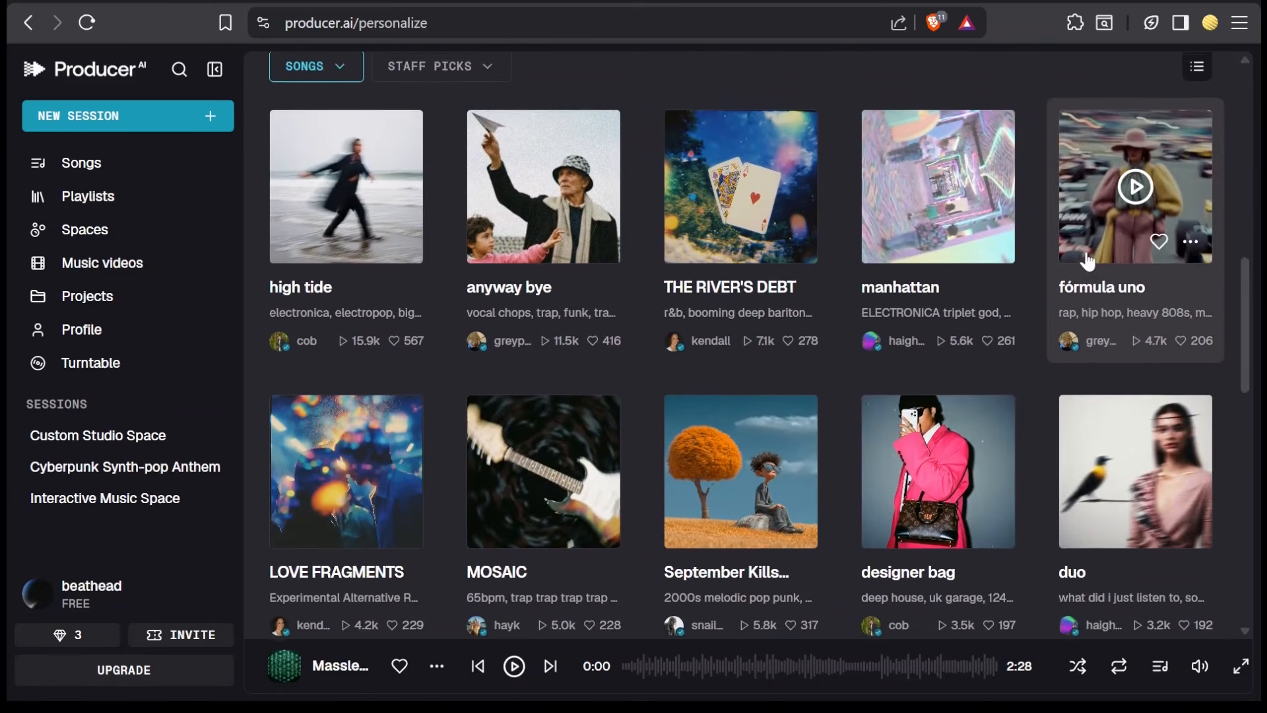
pyautogui.scroll(-2, 1089, 258)
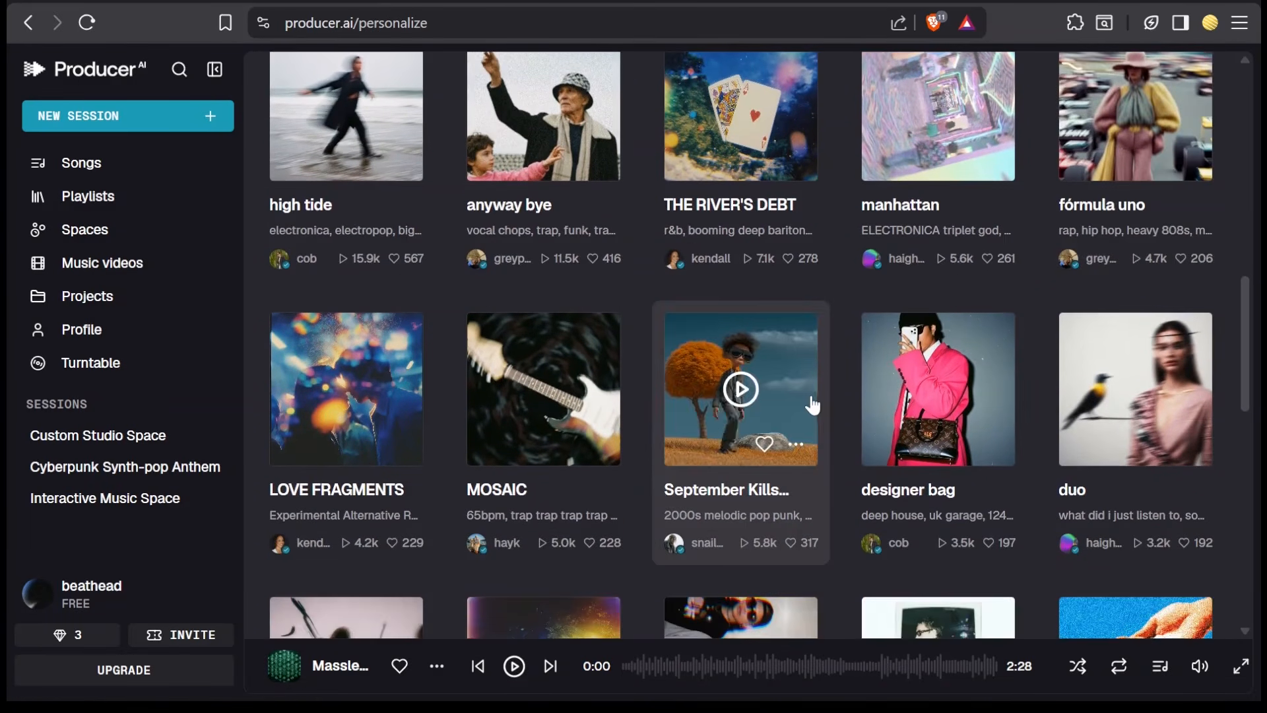
pyautogui.click(740, 391)
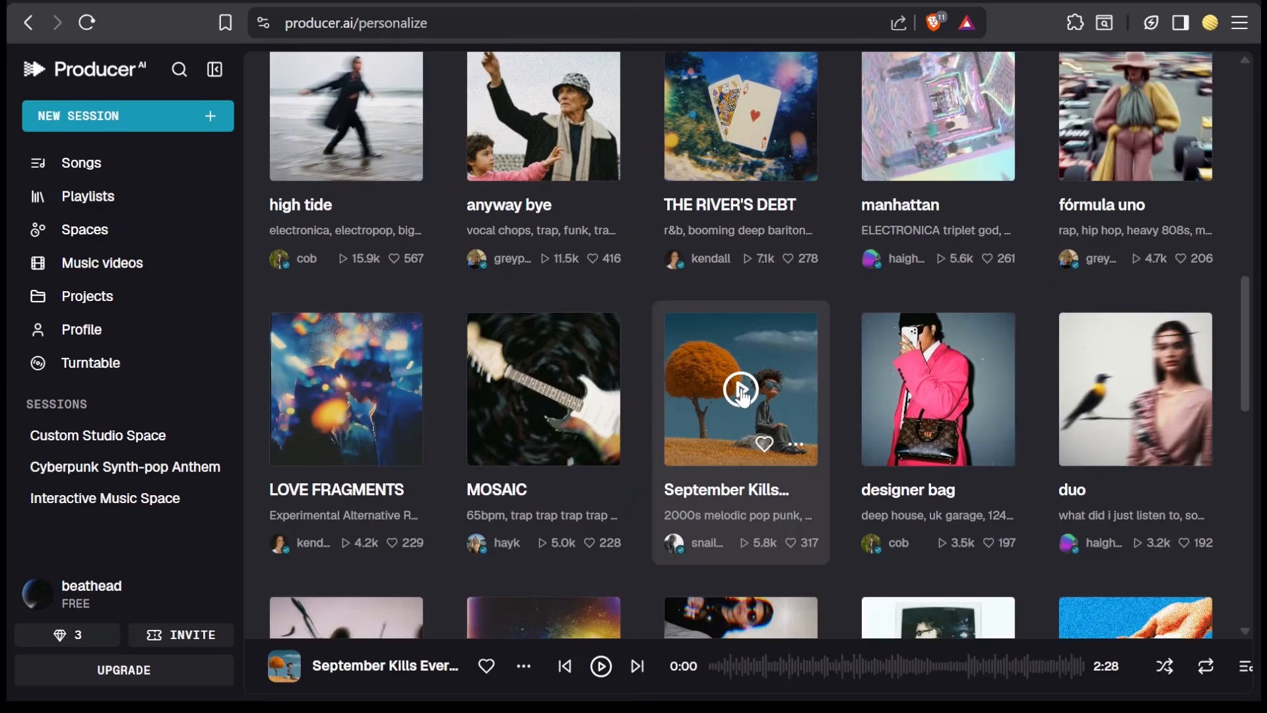
pyautogui.click(602, 668)
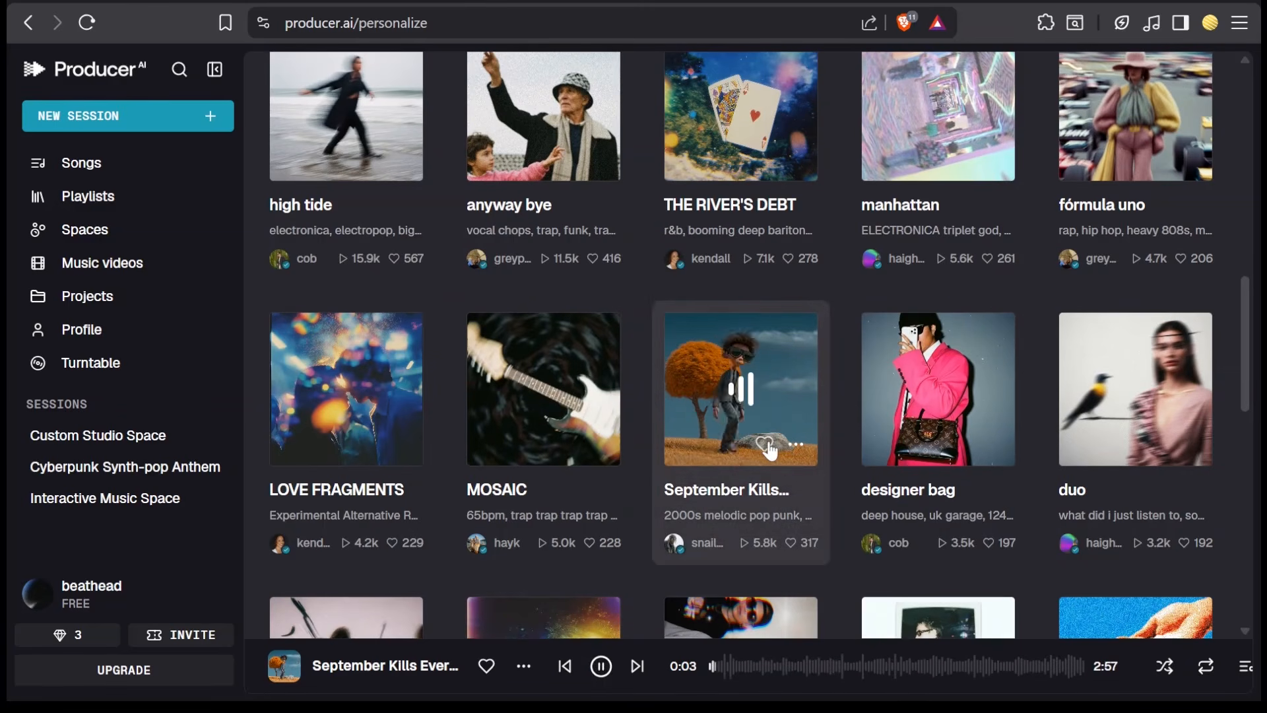
# - Open the September Kills song in Compose to load its sound prompt, and pause playback
pyautogui.click(746, 525)
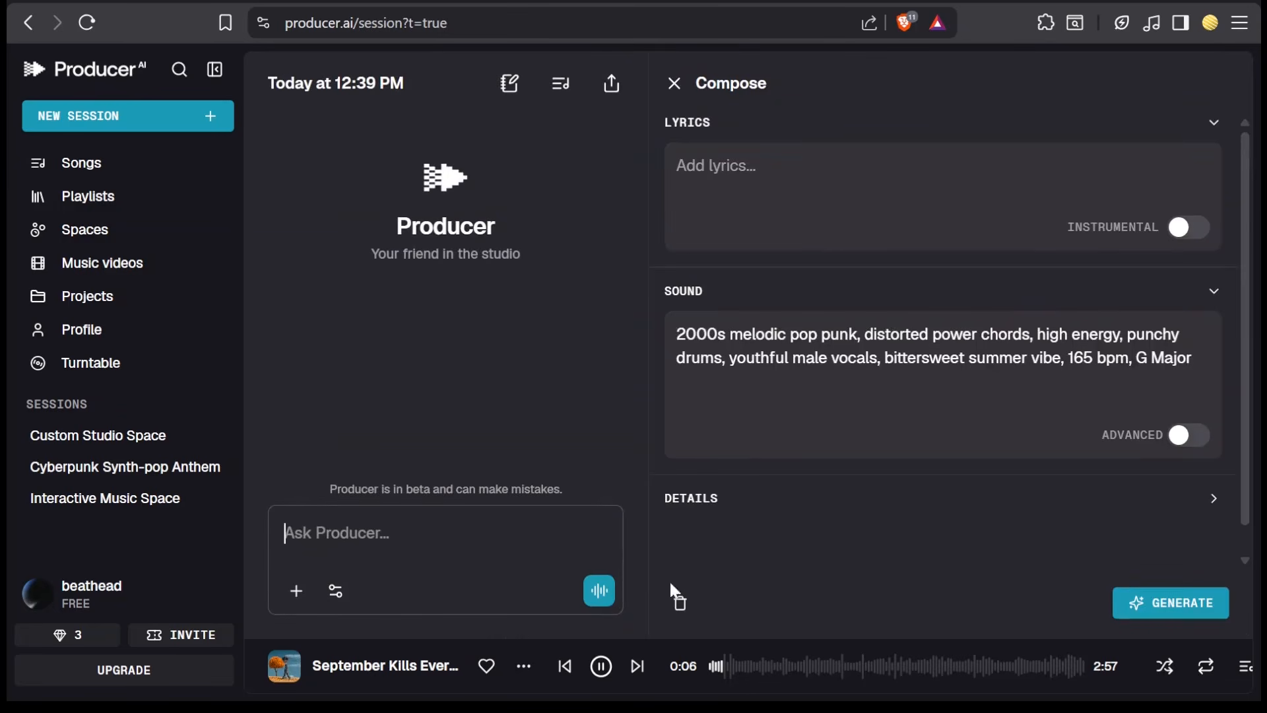
pyautogui.click(601, 665)
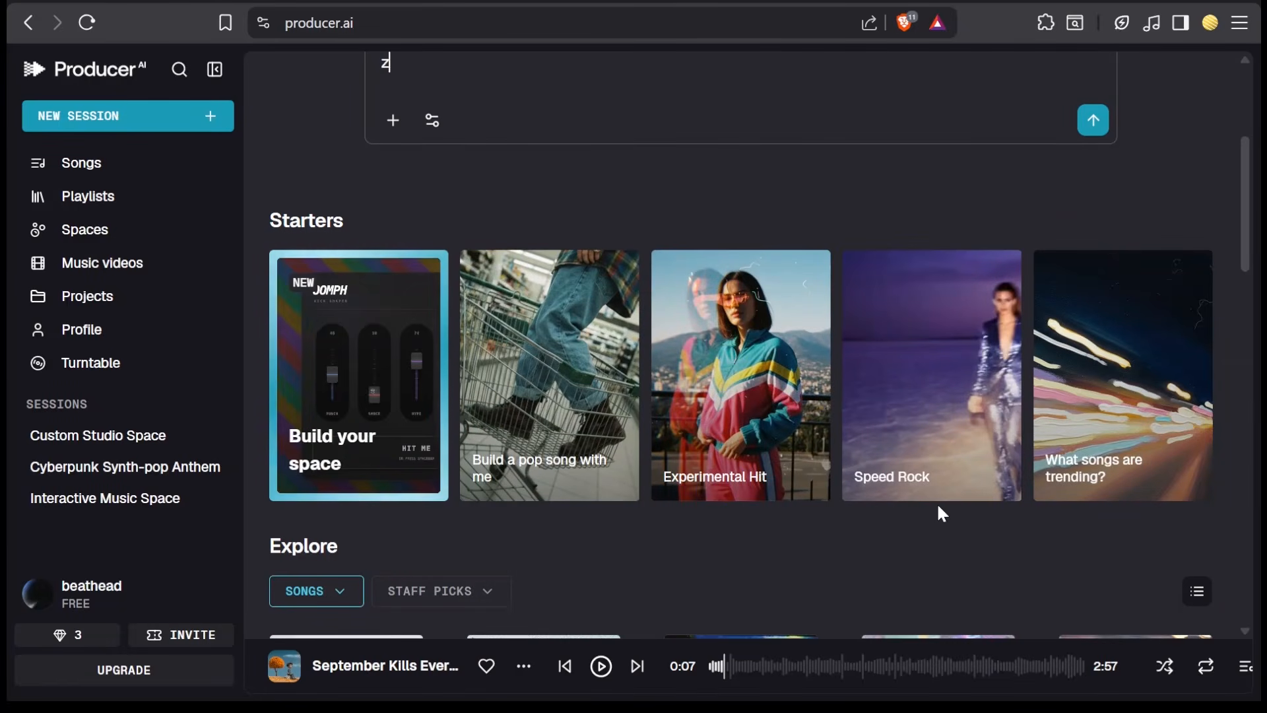
pyautogui.write('z')
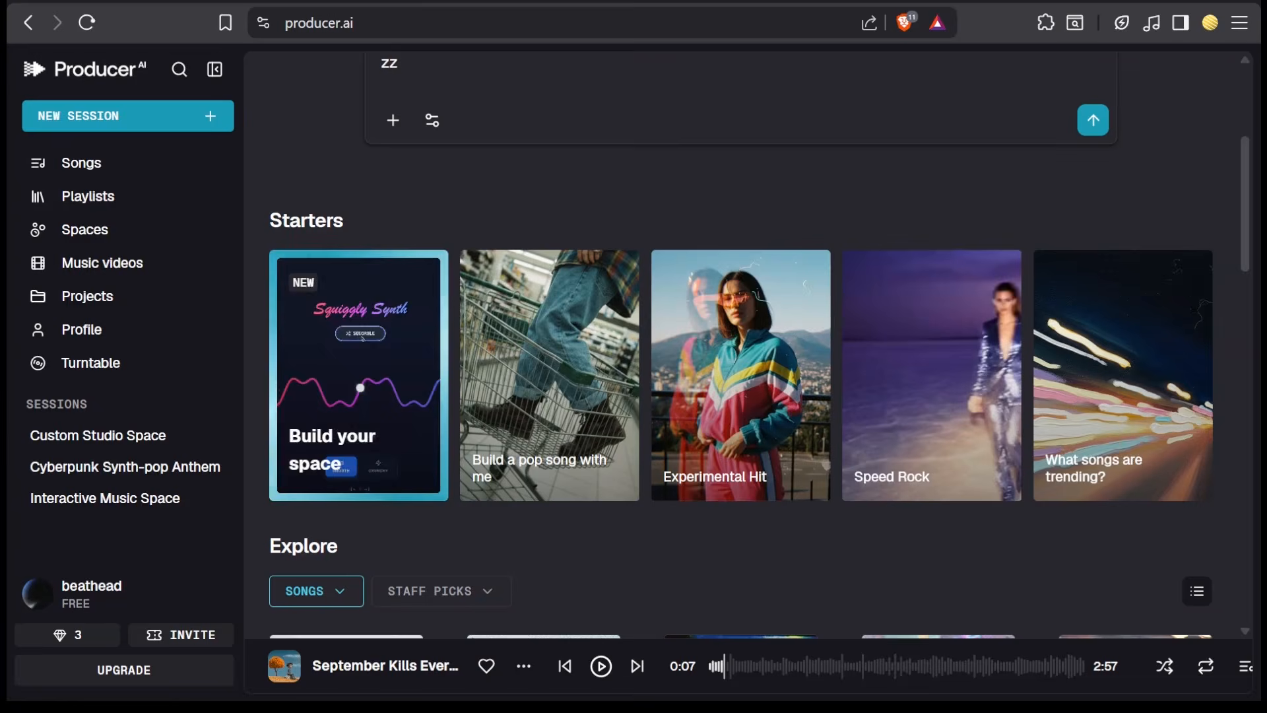